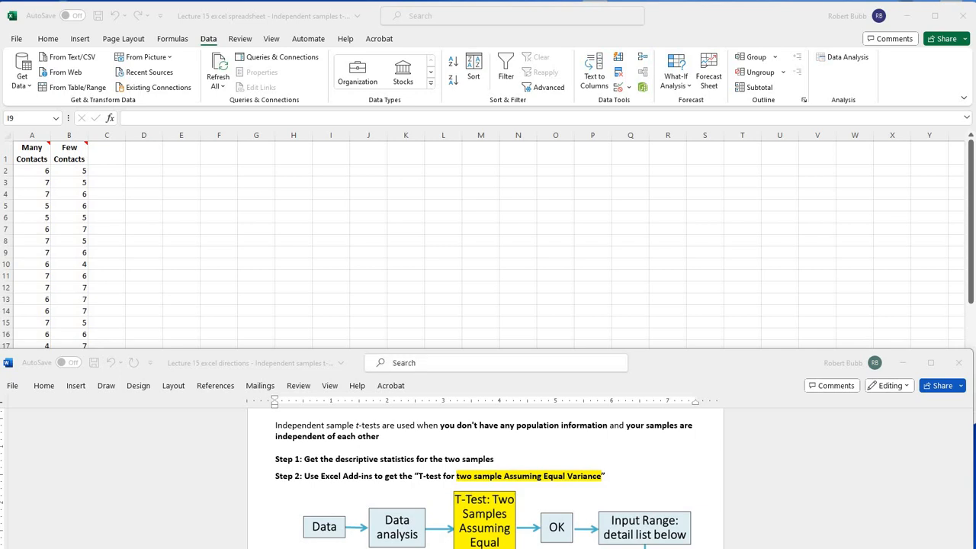
Step: Read the Many Contacts and Few Contacts definitions and the study scenario on the Codebook sheet
{"action": "left_click", "coordinate": [331, 252]}
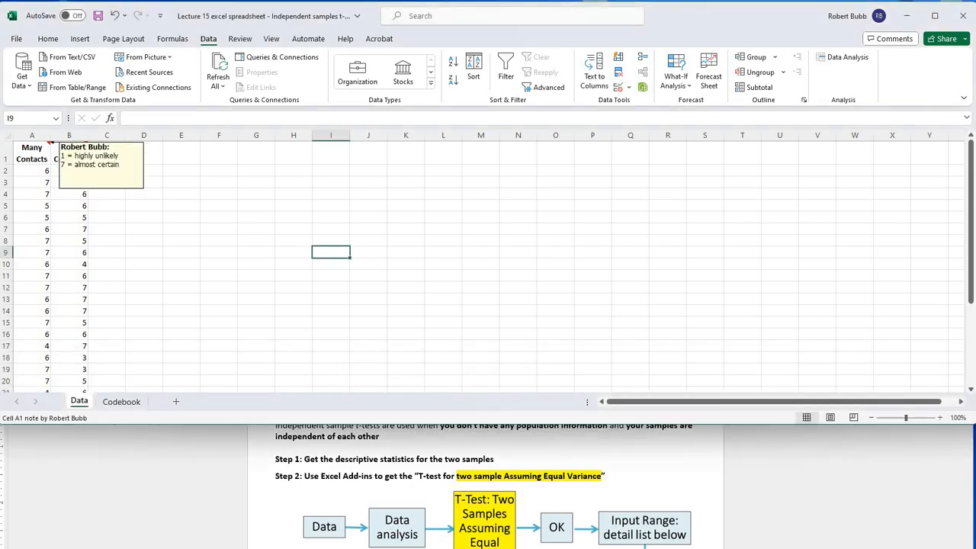
{"action": "mouse_move", "coordinate": [87, 143]}
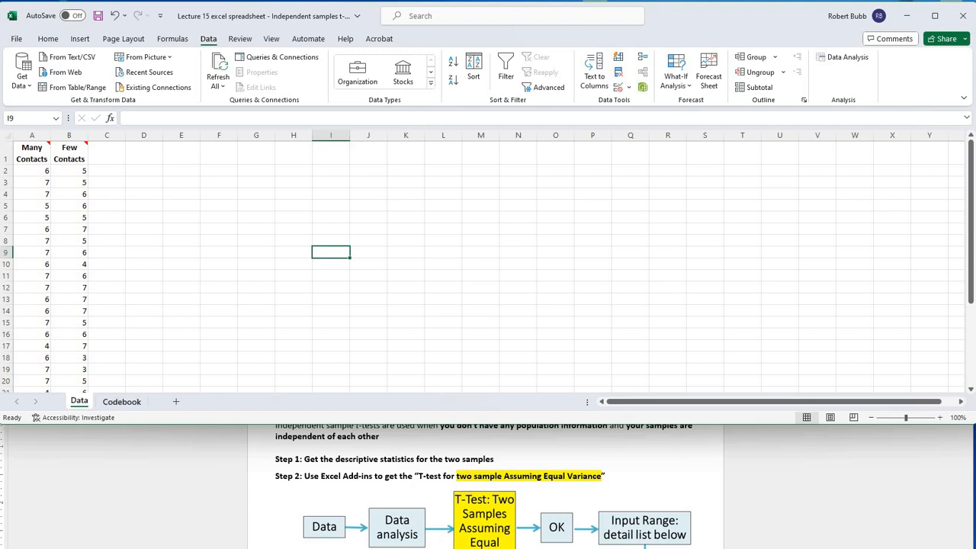
{"action": "left_click", "coordinate": [122, 401]}
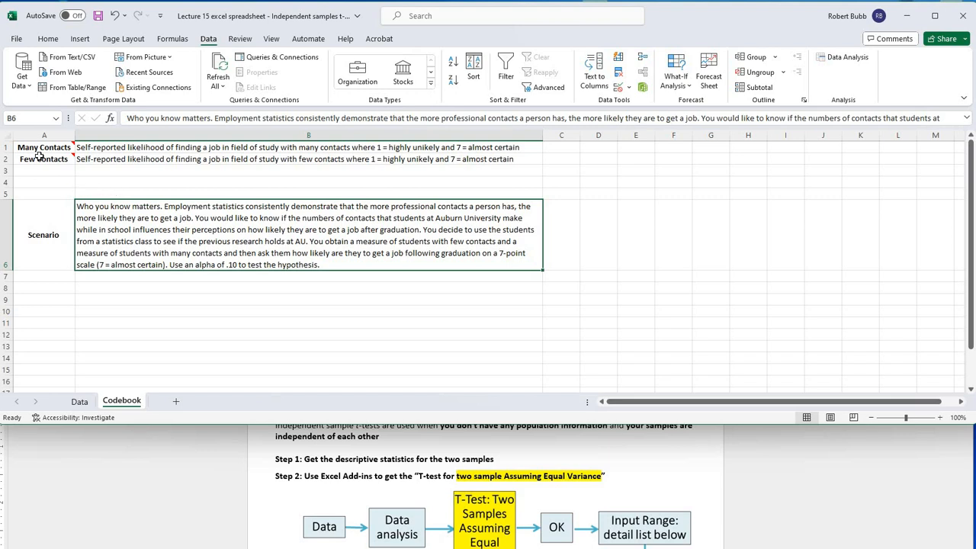
{"action": "mouse_move", "coordinate": [39, 158]}
Step: Examine the Many Contacts and Few Contacts scores and their scale notes on the Data sheet
{"action": "left_click", "coordinate": [79, 402]}
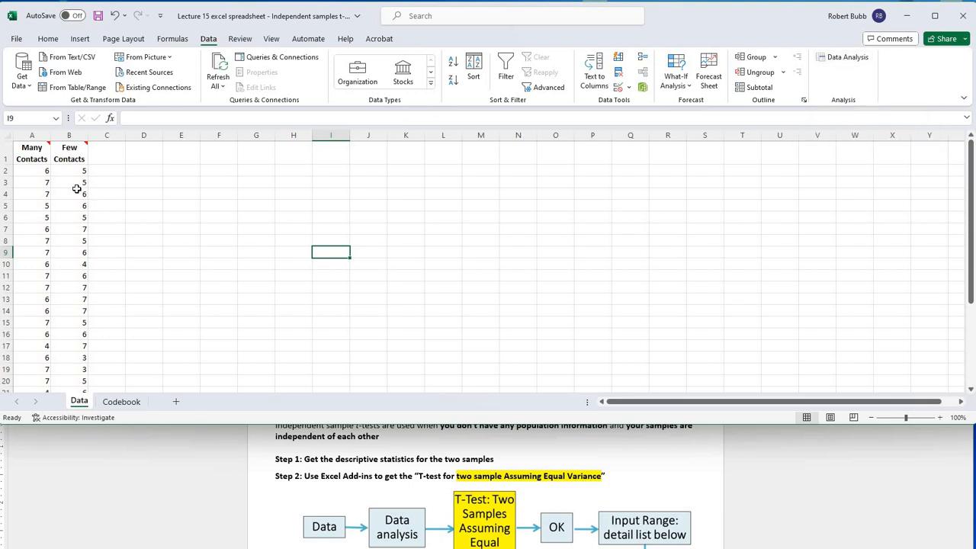
{"action": "left_click", "coordinate": [35, 156]}
{"action": "left_click", "coordinate": [70, 154]}
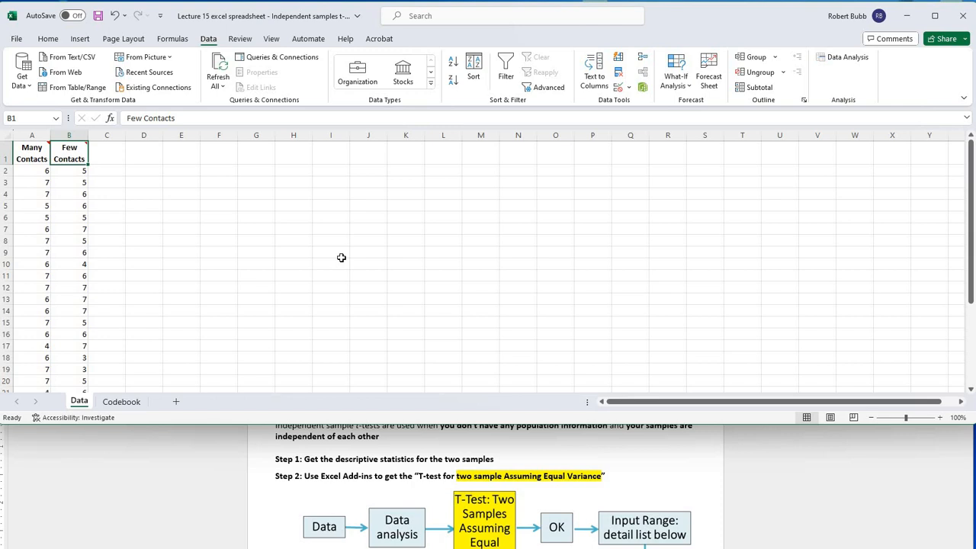
{"action": "left_click", "coordinate": [37, 217]}
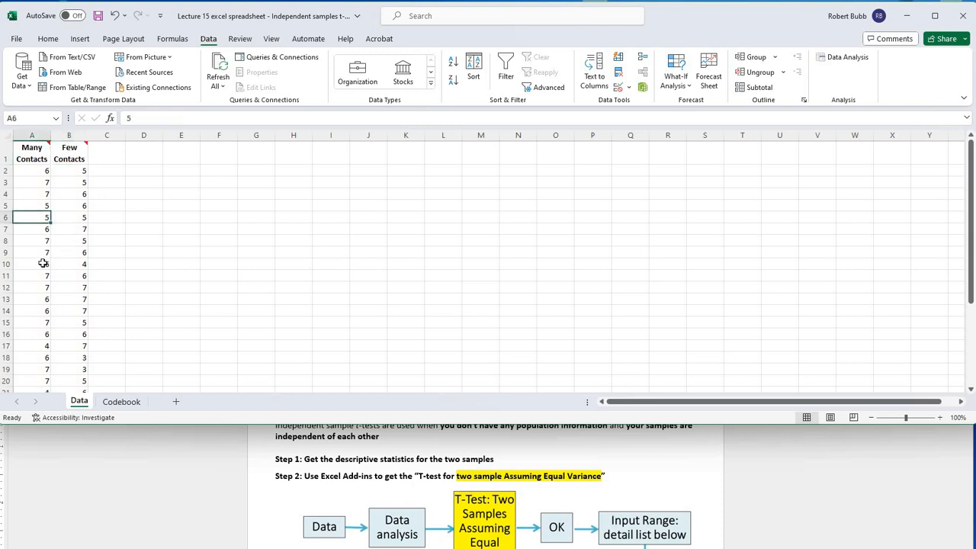
{"action": "left_click", "coordinate": [64, 240]}
{"action": "left_click", "coordinate": [31, 222]}
{"action": "left_click", "coordinate": [32, 255]}
{"action": "left_click", "coordinate": [68, 228]}
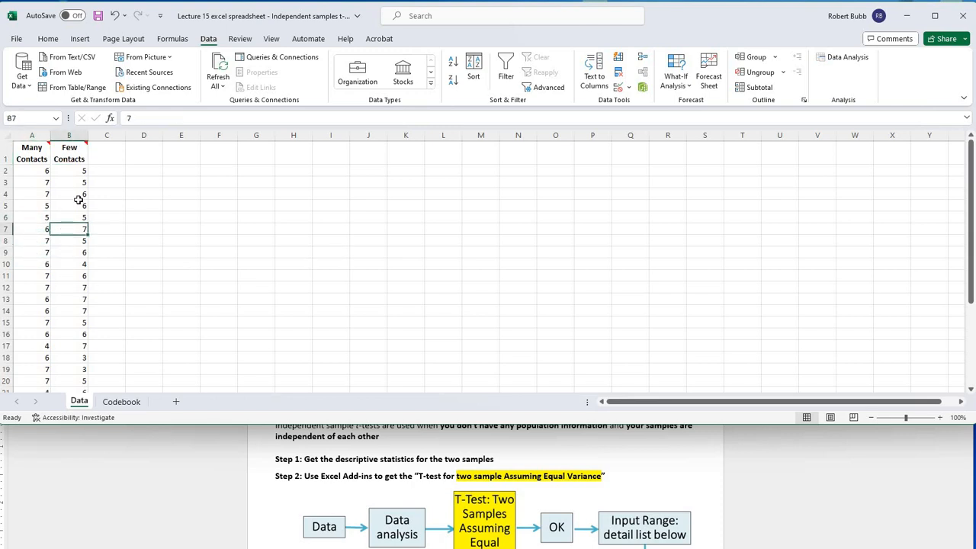
{"action": "left_click", "coordinate": [79, 202]}
{"action": "left_click", "coordinate": [79, 275]}
{"action": "left_click", "coordinate": [59, 287]}
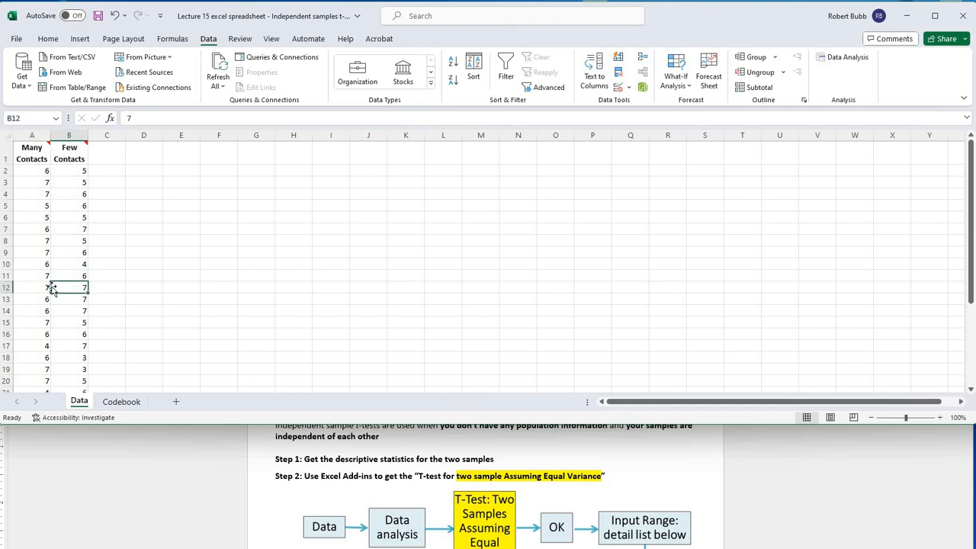
{"action": "left_click", "coordinate": [32, 252]}
{"action": "left_click", "coordinate": [65, 289]}
Step: Consult the t-test directions in Word, and open the Descriptive Statistics analysis tool in Excel
{"action": "left_click", "coordinate": [340, 445]}
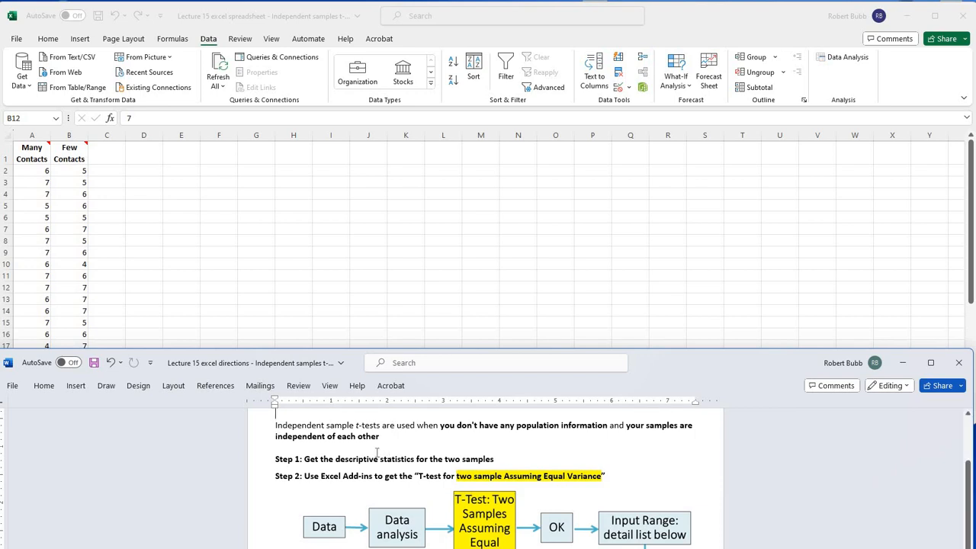
{"action": "scroll", "coordinate": [377, 453], "scroll_direction": "down", "scroll_amount": 1}
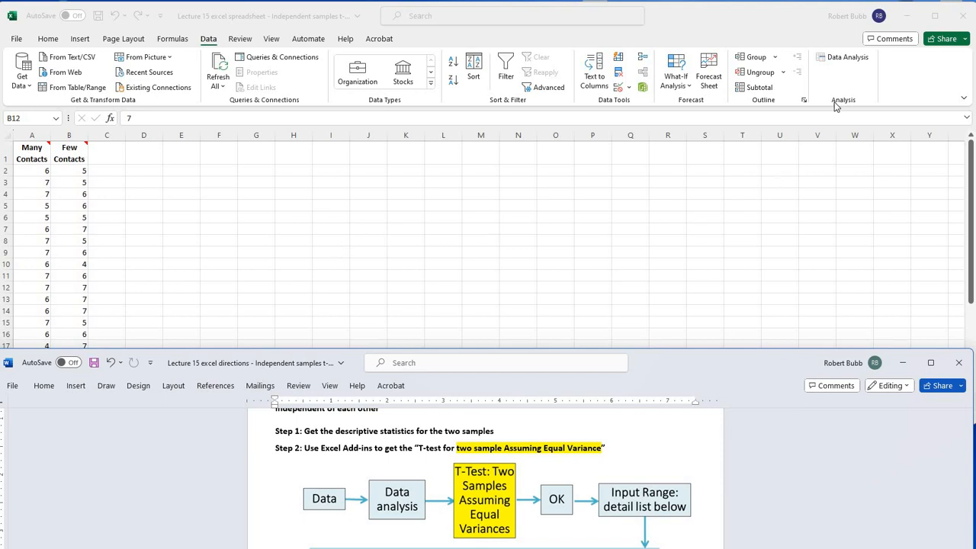
{"action": "left_click", "coordinate": [841, 64]}
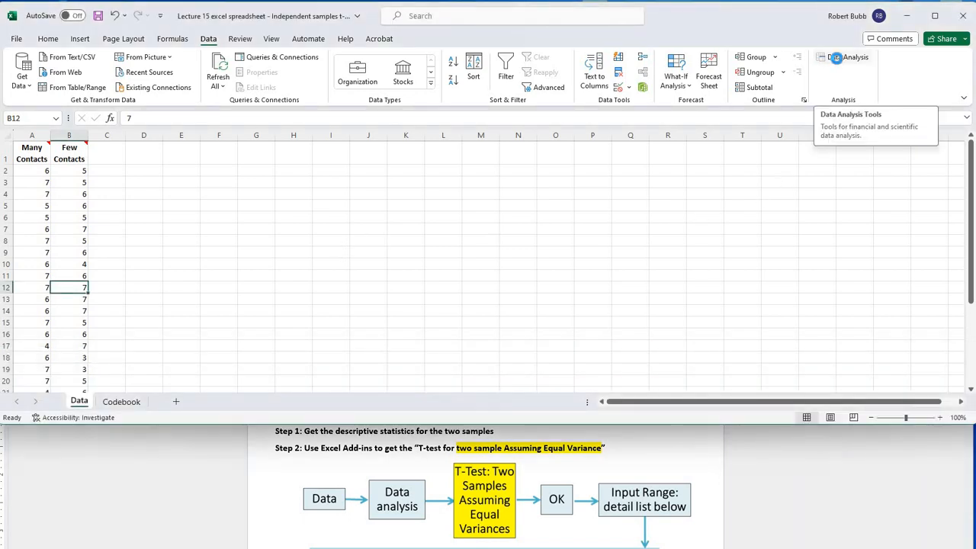
{"action": "left_click", "coordinate": [838, 64]}
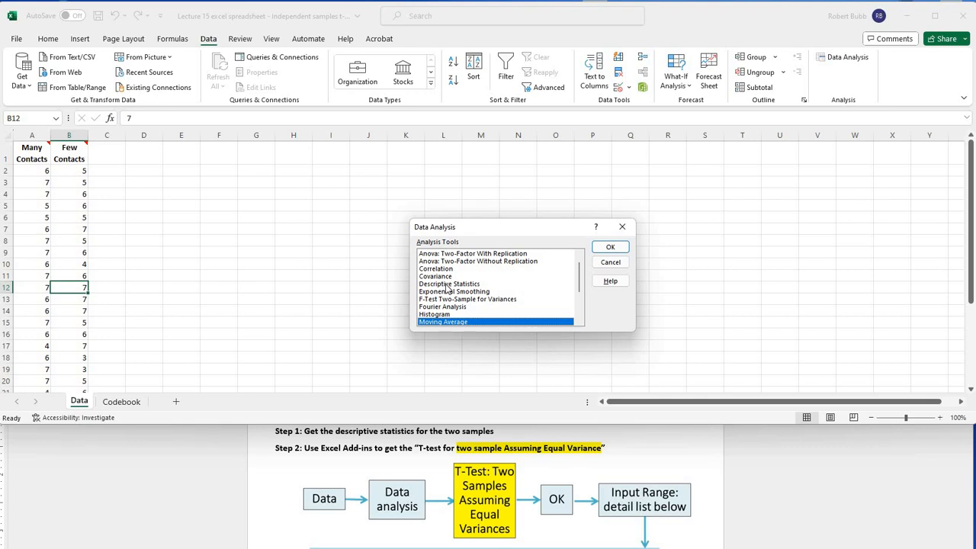
{"action": "left_click", "coordinate": [448, 284]}
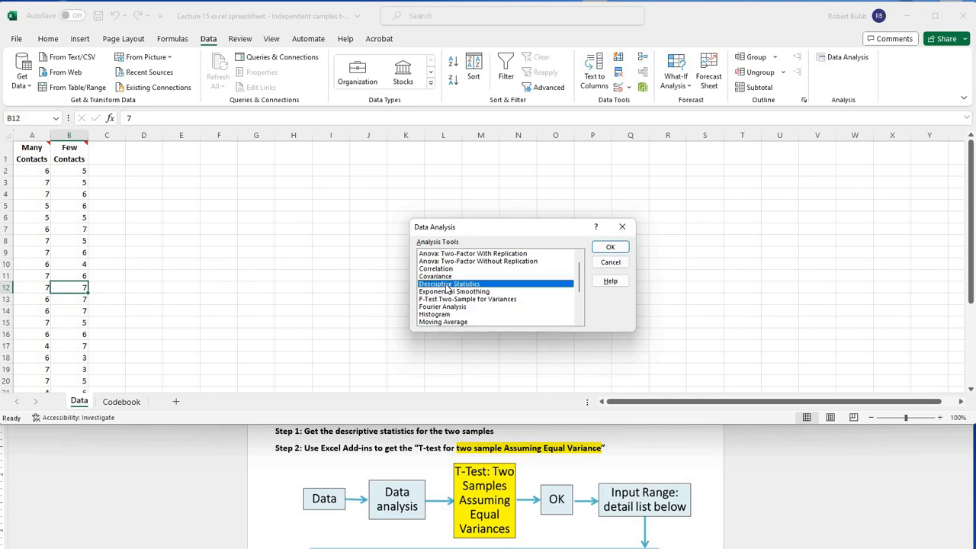
{"action": "left_click", "coordinate": [609, 249]}
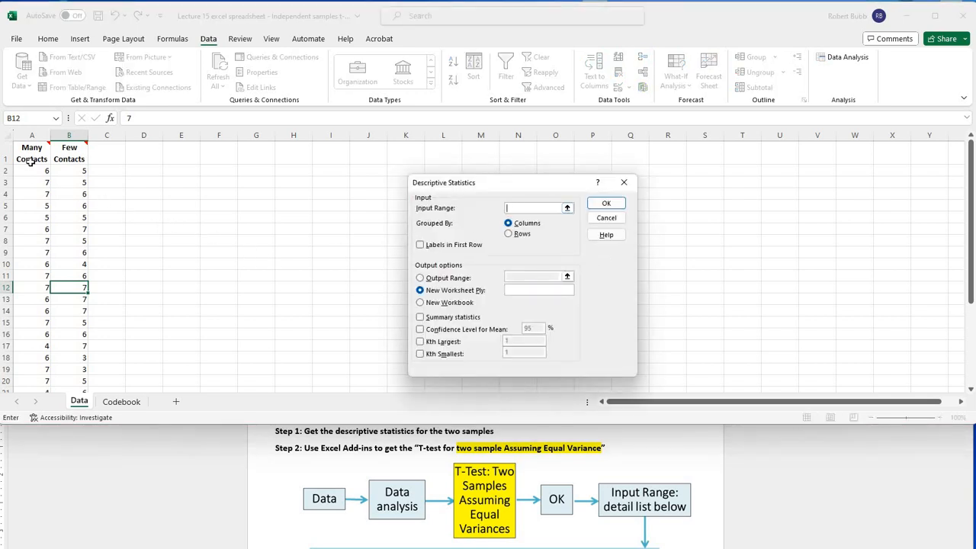
Step: Generate summary statistics for columns A:B with labels in the first row, output at G2, and fit columns G and I to their contents
{"action": "left_click", "coordinate": [46, 138]}
{"action": "left_click_drag", "start_coordinate": [46, 138], "coordinate": [61, 177]}
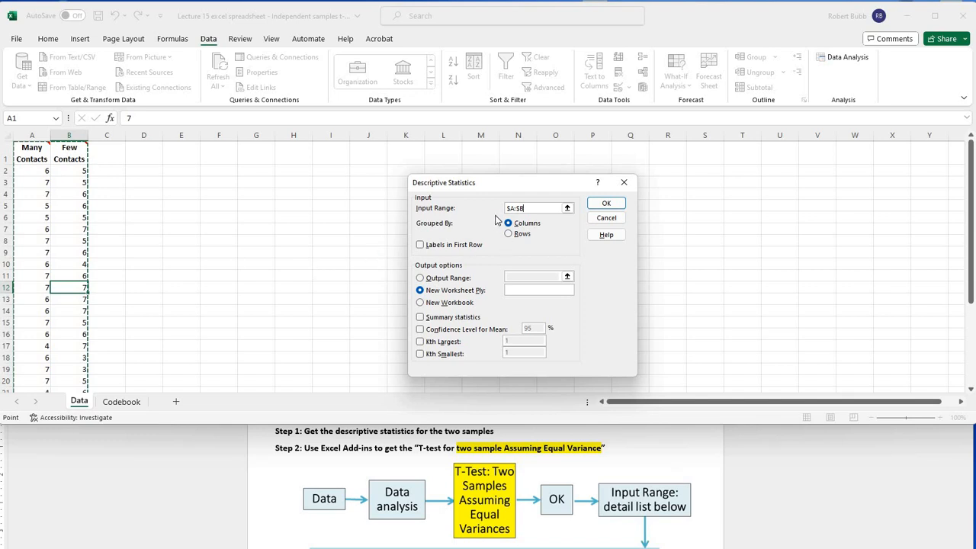
{"action": "left_click", "coordinate": [420, 246]}
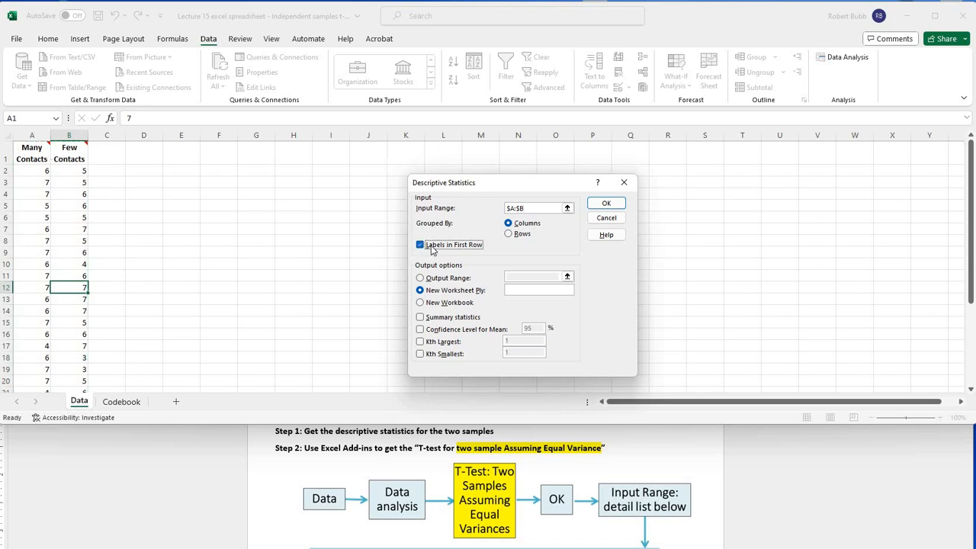
{"action": "left_click", "coordinate": [421, 318]}
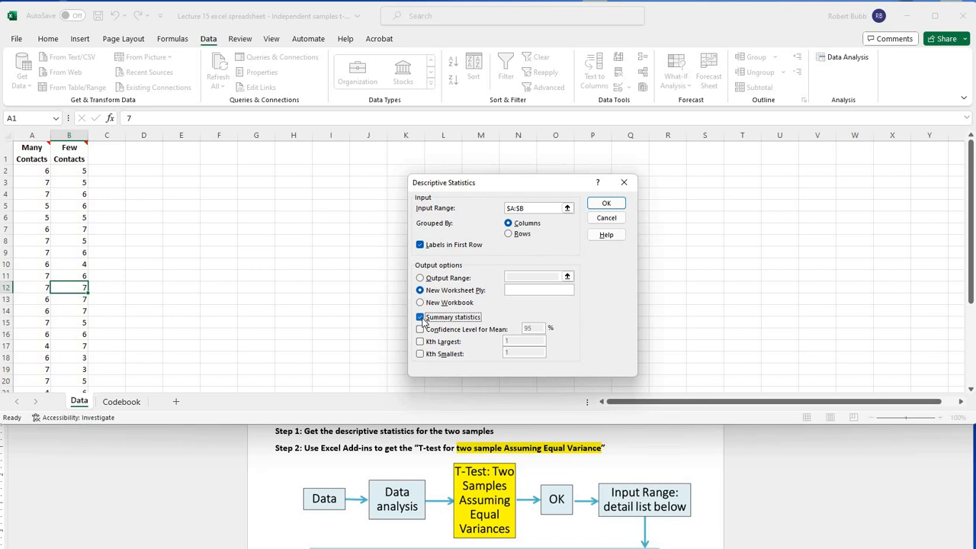
{"action": "left_click", "coordinate": [420, 279]}
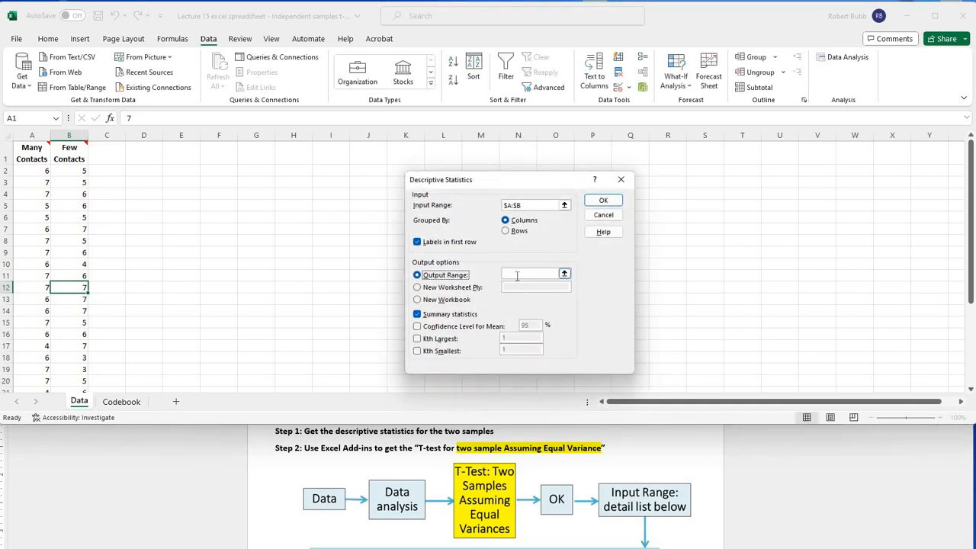
{"action": "left_click", "coordinate": [517, 276]}
{"action": "left_click", "coordinate": [246, 170]}
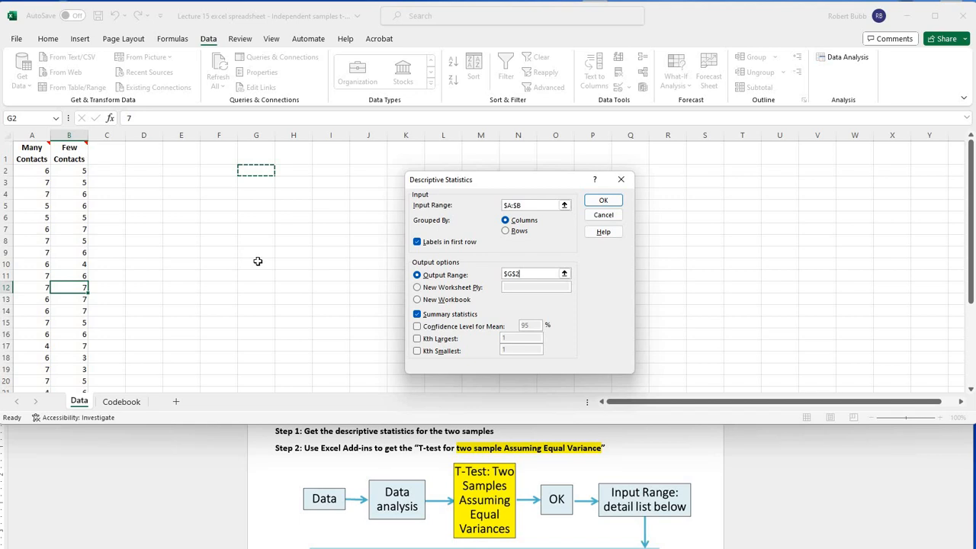
{"action": "left_click", "coordinate": [603, 202]}
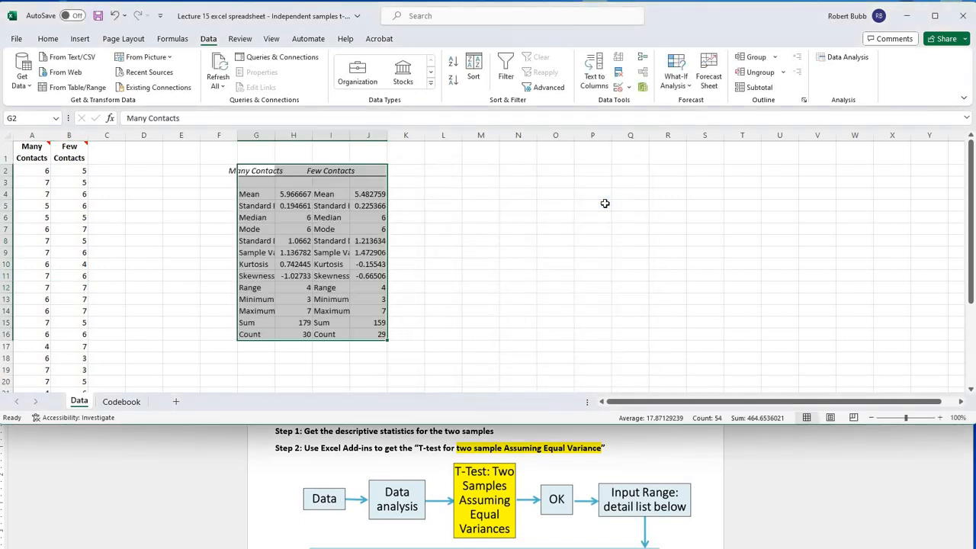
{"action": "double_click", "coordinate": [274, 135]}
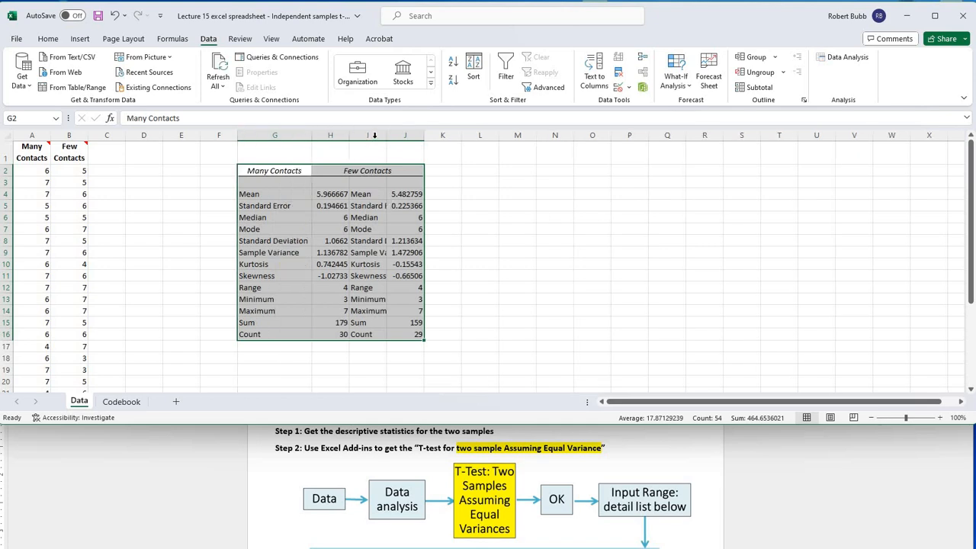
{"action": "double_click", "coordinate": [388, 135]}
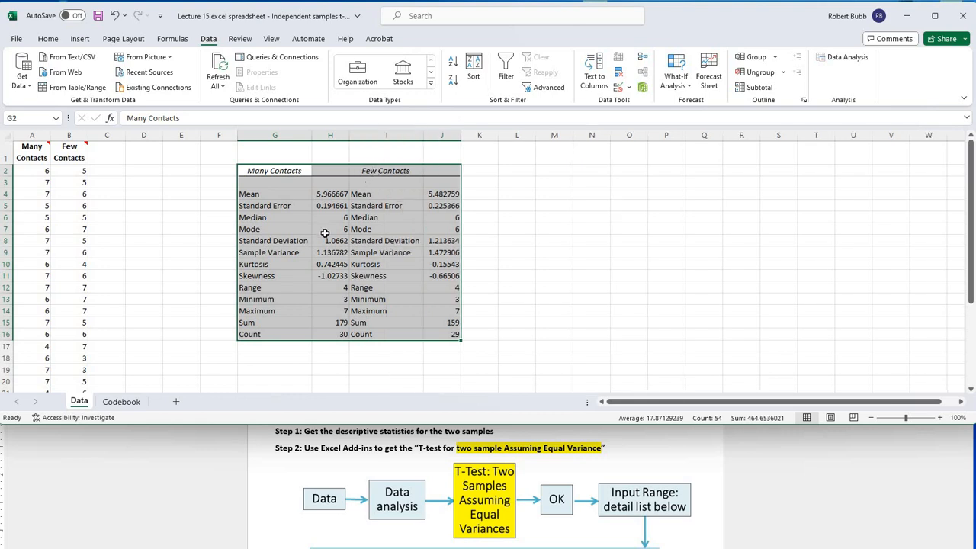
Step: Fill the Mean row (G4:J4) and the Standard Deviation row (G8:J8) of the output with yellow
{"action": "left_click", "coordinate": [308, 193]}
{"action": "left_click_drag", "start_coordinate": [318, 192], "coordinate": [451, 194]}
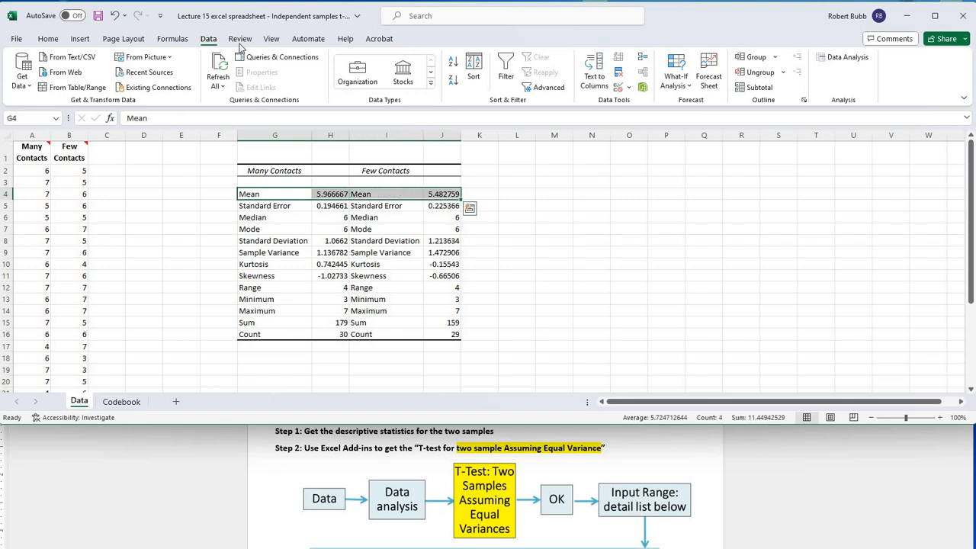
{"action": "left_click", "coordinate": [49, 42]}
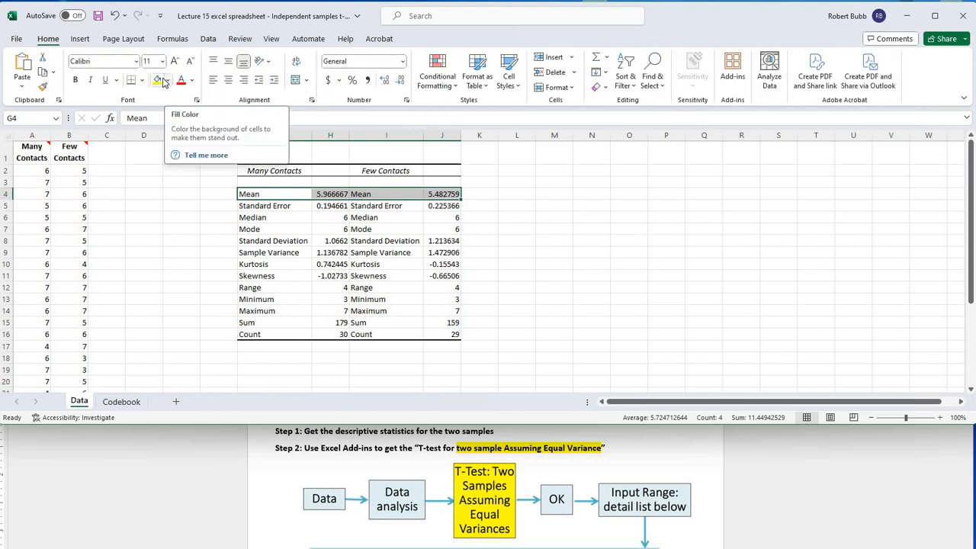
{"action": "left_click", "coordinate": [158, 81]}
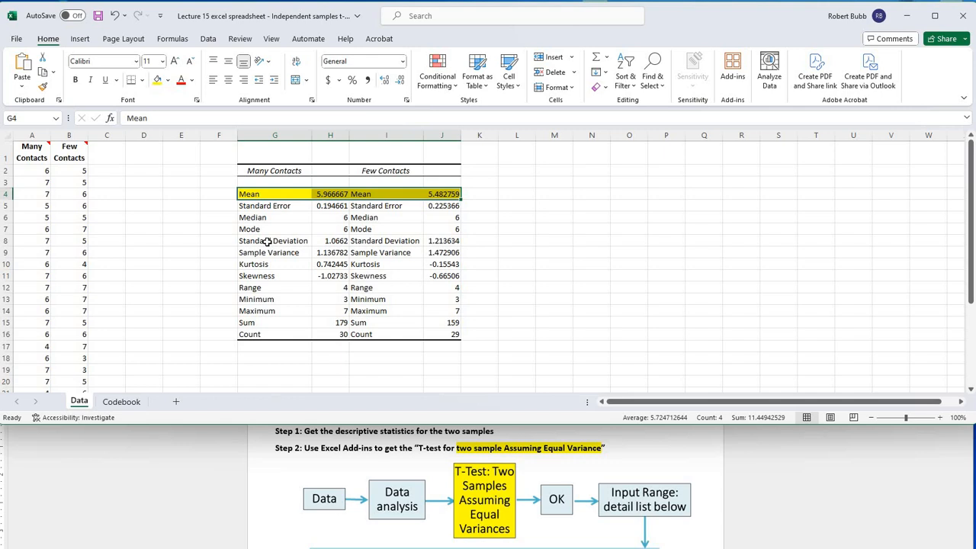
{"action": "left_click_drag", "start_coordinate": [286, 241], "coordinate": [431, 241]}
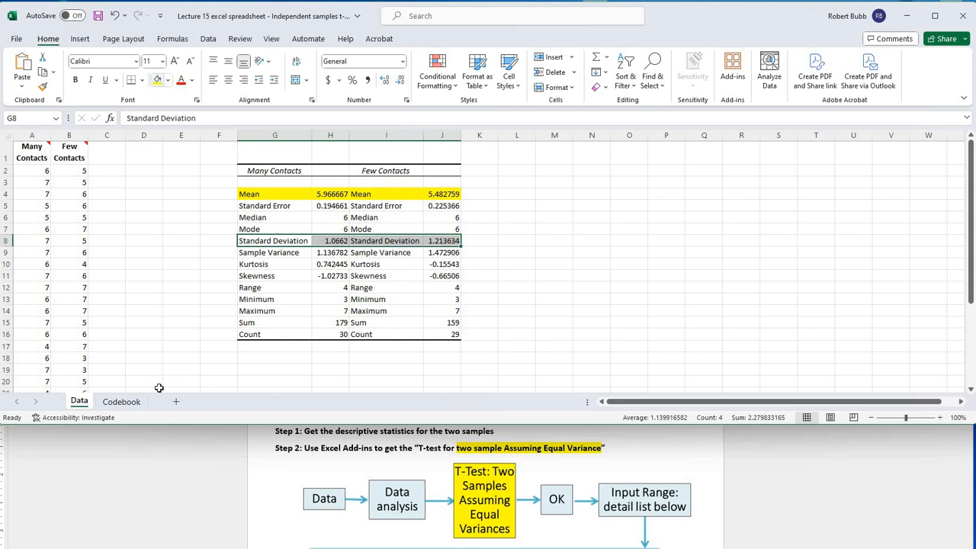
{"action": "left_click", "coordinate": [157, 80]}
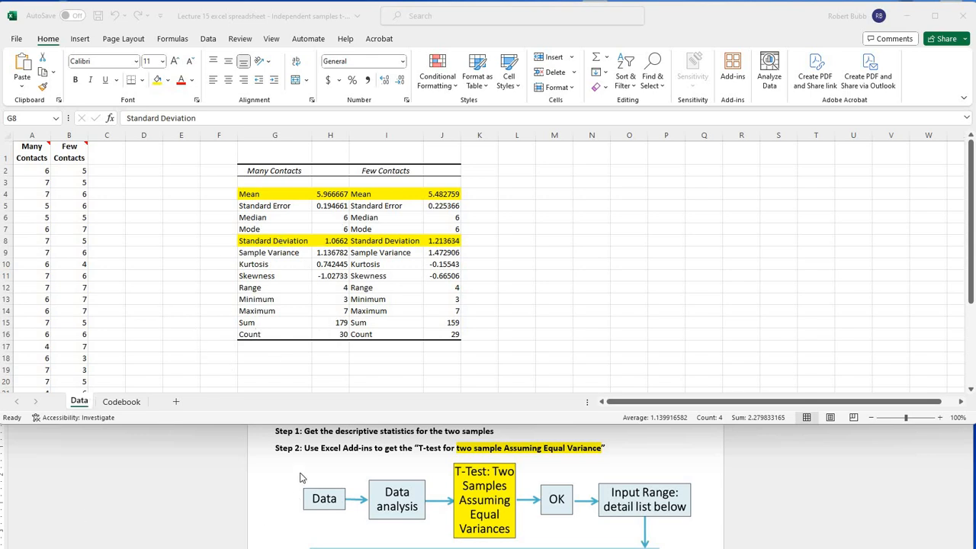
Step: Check the directions in Word, and open the "t-Test: Two-Sample Assuming Equal Variances" analysis tool in Excel
{"action": "left_click", "coordinate": [321, 444]}
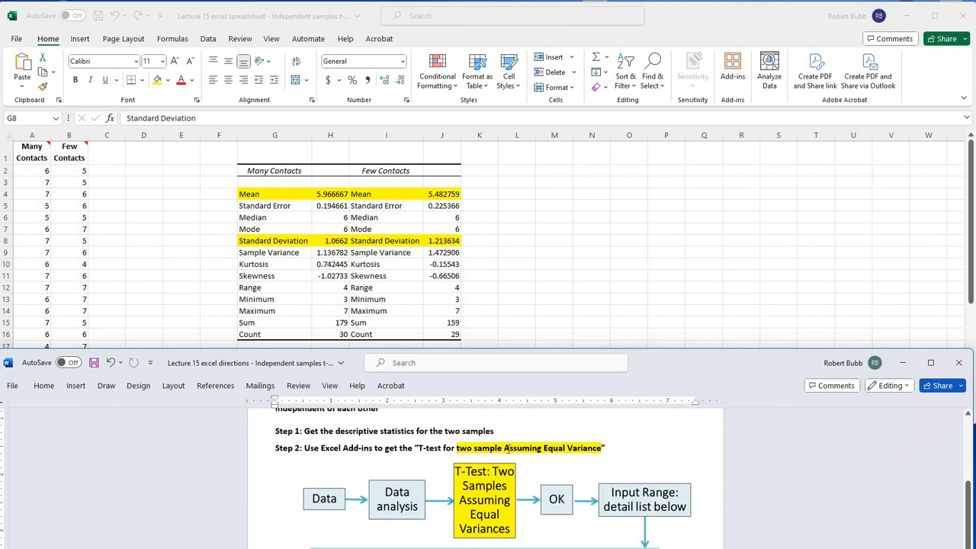
{"action": "left_click", "coordinate": [206, 42]}
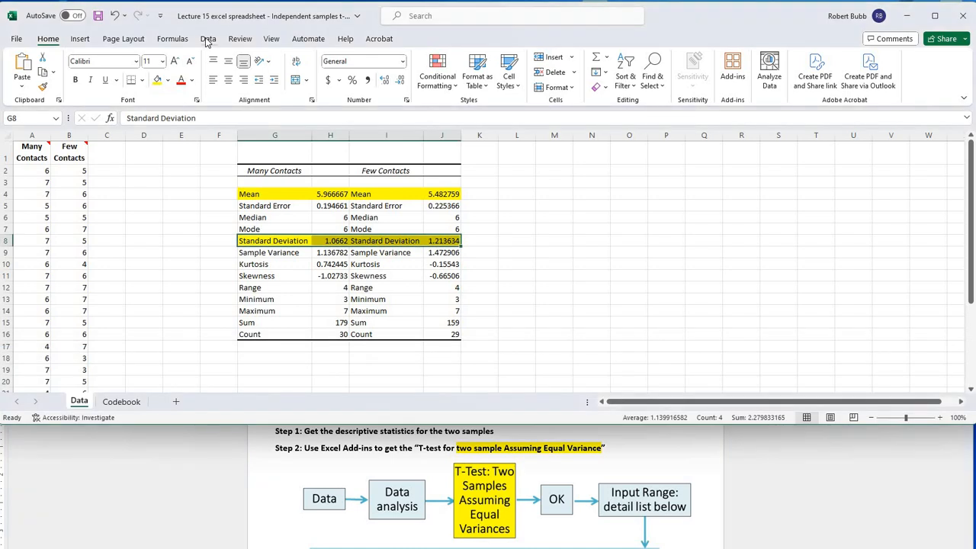
{"action": "left_click", "coordinate": [208, 39]}
{"action": "left_click", "coordinate": [837, 63]}
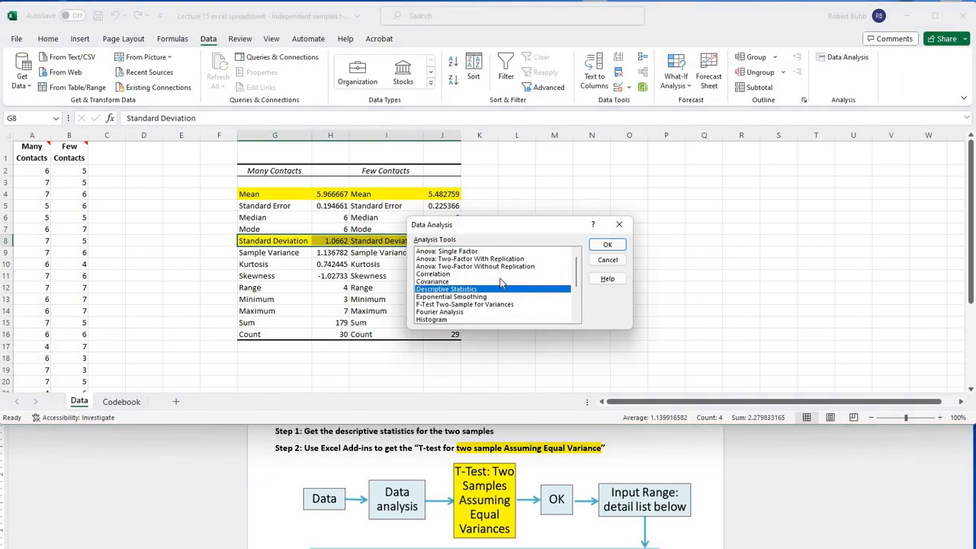
{"action": "scroll", "coordinate": [503, 282], "scroll_direction": "down", "scroll_amount": 3}
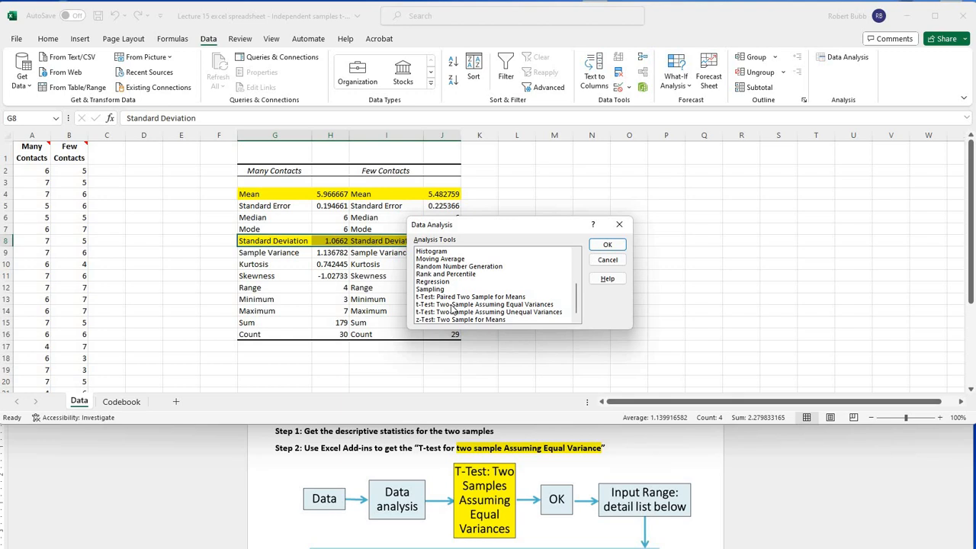
{"action": "left_click", "coordinate": [453, 304]}
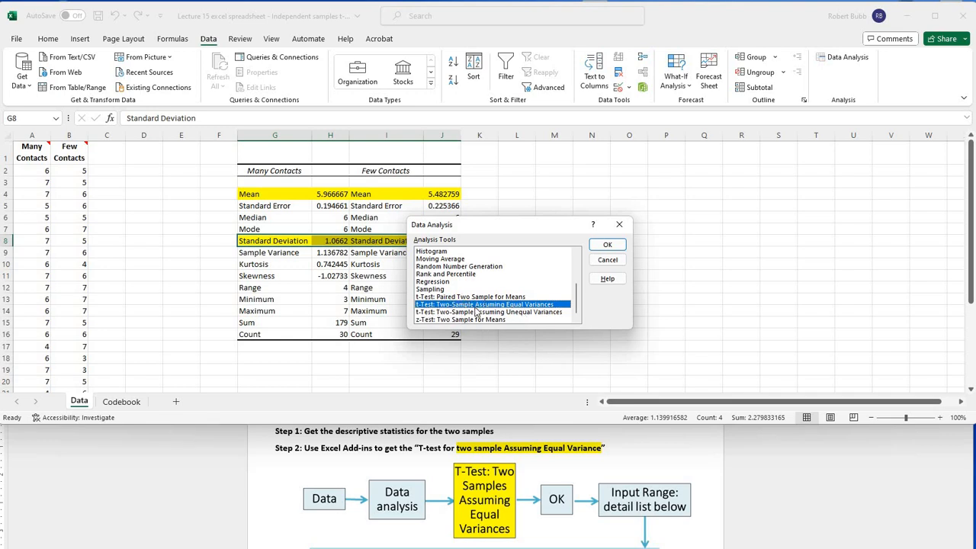
{"action": "left_click", "coordinate": [608, 245]}
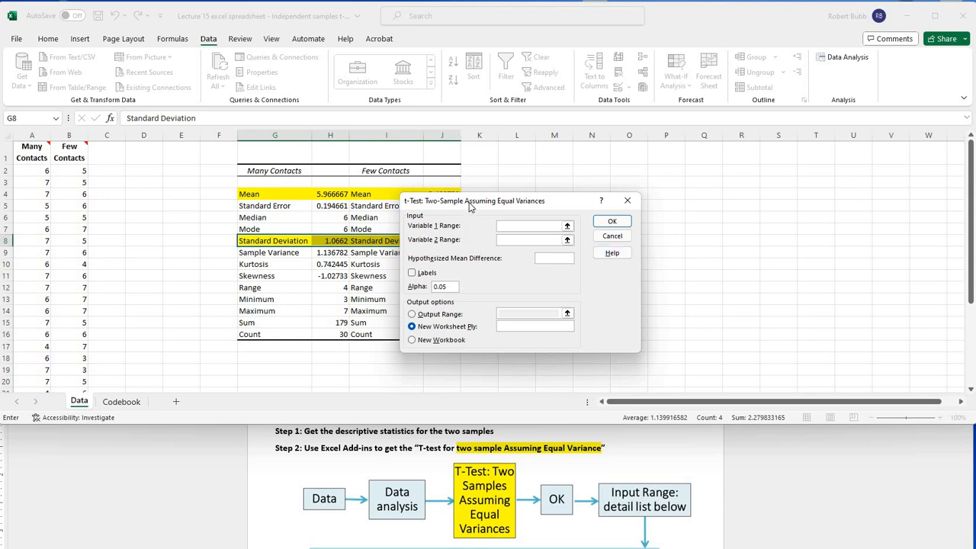
Step: Set the t-test's Variable 1 Range to column B (Few Contacts) and Variable 2 Range to column A (Many Contacts)
{"action": "left_click_drag", "start_coordinate": [471, 202], "coordinate": [641, 176]}
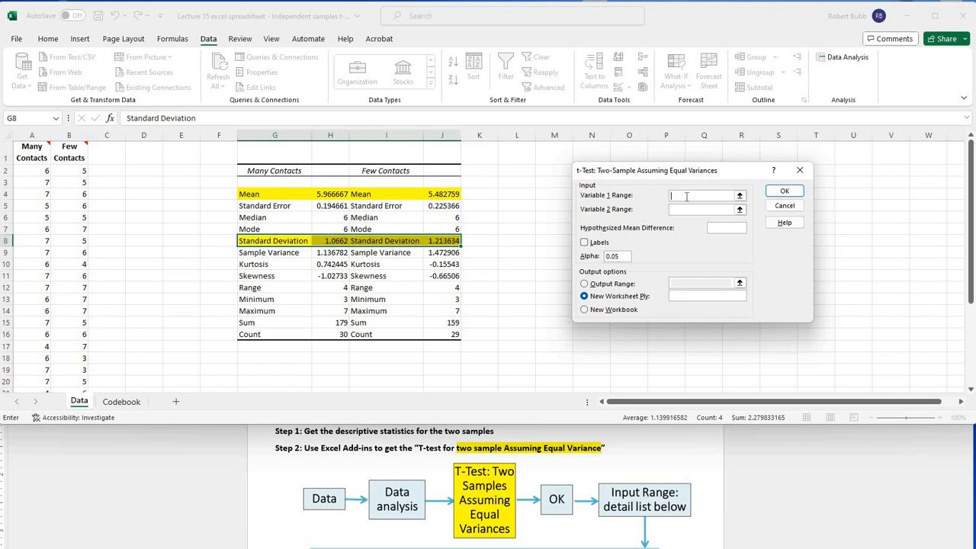
{"action": "left_click", "coordinate": [69, 135]}
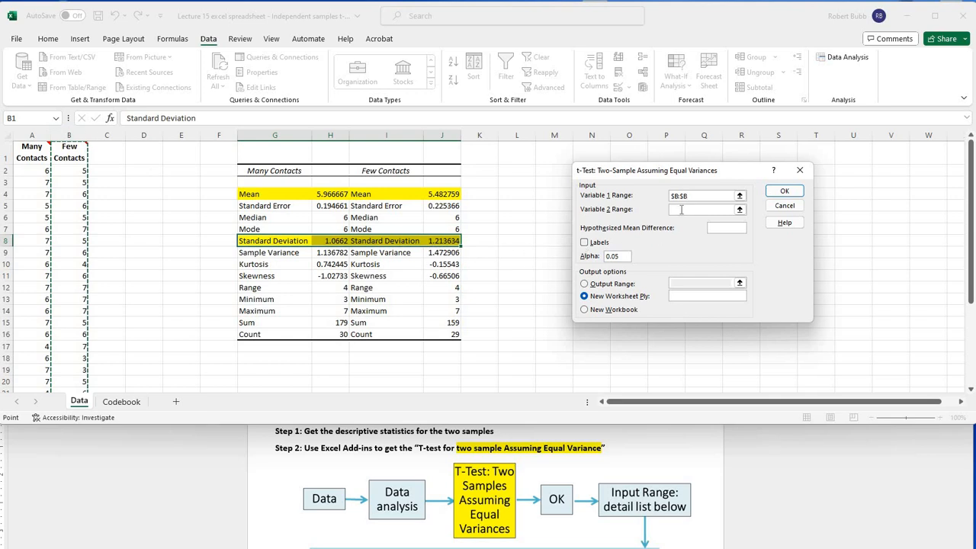
{"action": "left_click", "coordinate": [681, 210]}
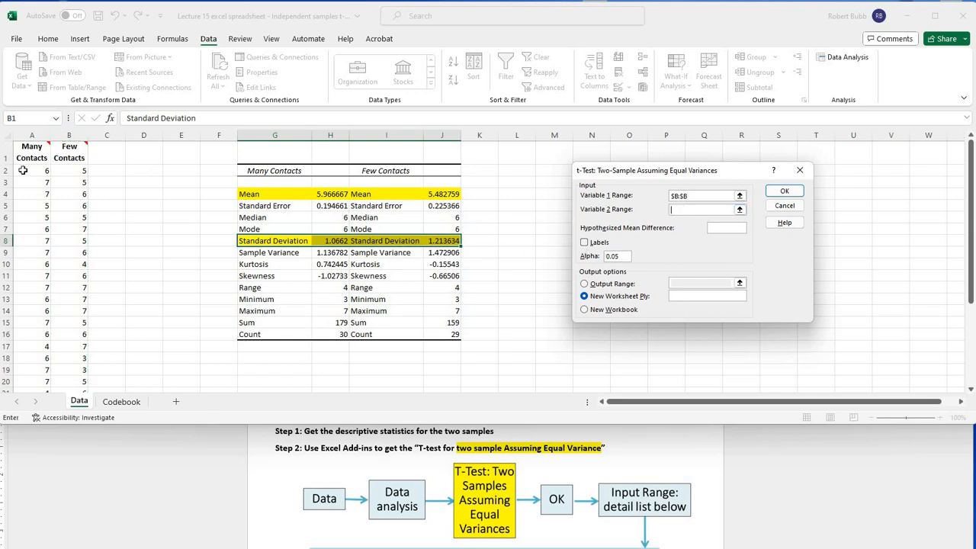
{"action": "left_click", "coordinate": [26, 135]}
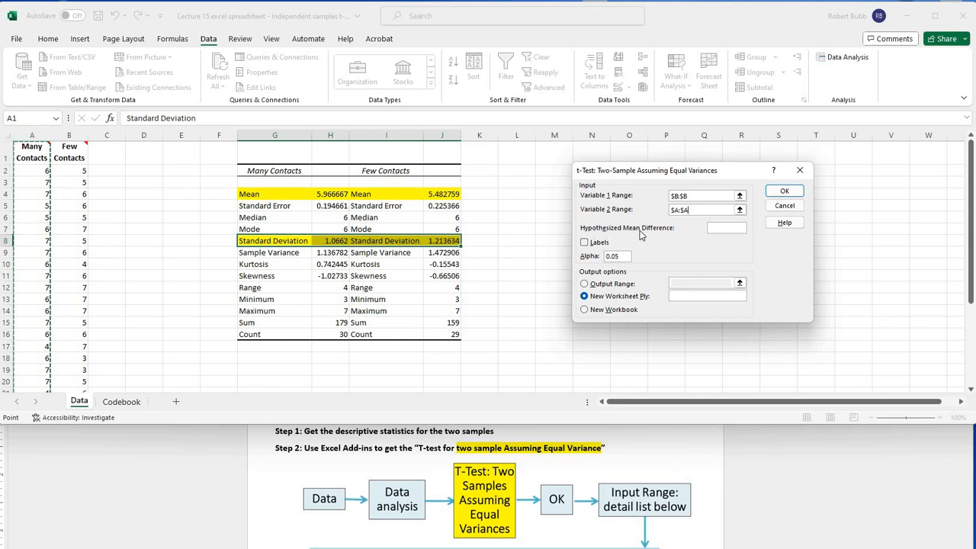
Step: Set the hypothesized mean difference to 0, include labels, and set alpha to 0.10
{"action": "left_click", "coordinate": [721, 227]}
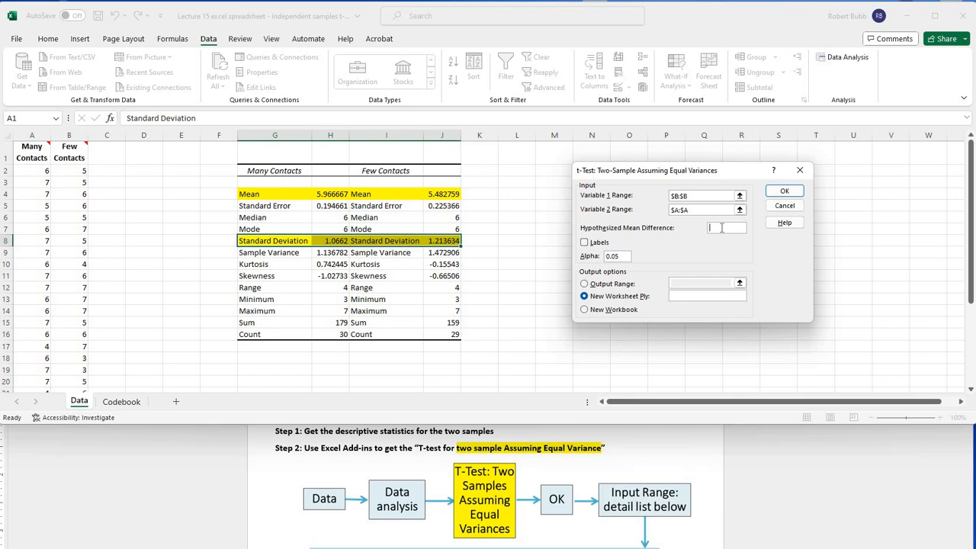
{"action": "type", "text": "0"}
{"action": "left_click", "coordinate": [585, 243]}
{"action": "left_click", "coordinate": [630, 256]}
{"action": "key", "text": "BackSpace"}
{"action": "key", "text": "BackSpace"}
{"action": "type", "text": "10"}
Step: Direct the t-test output to cell G18 on the current sheet and run the analysis
{"action": "left_click", "coordinate": [584, 284]}
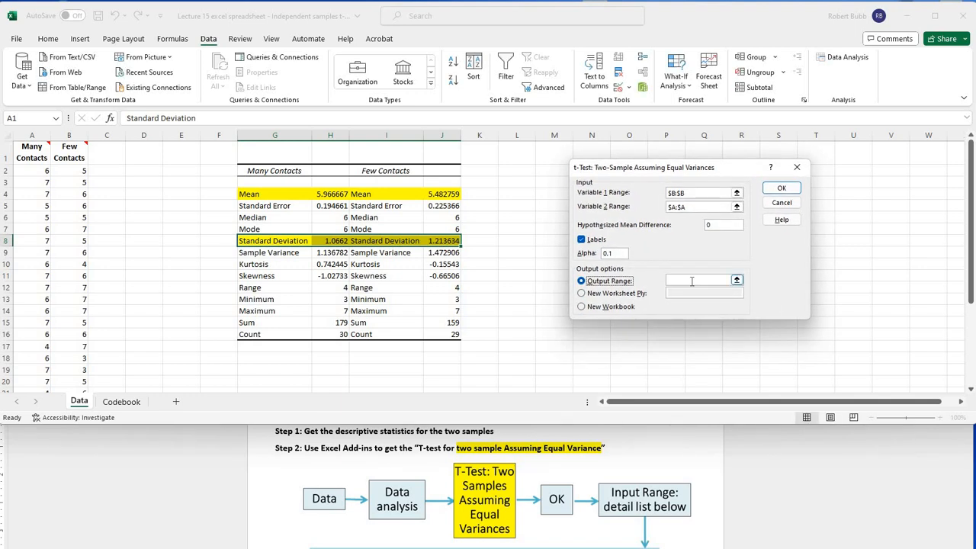
{"action": "left_click", "coordinate": [692, 282]}
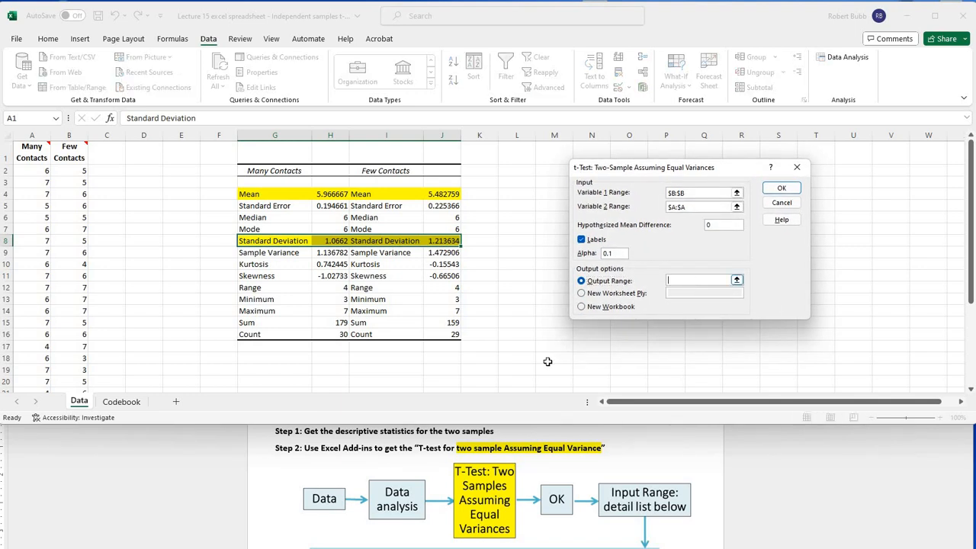
{"action": "left_click", "coordinate": [259, 356]}
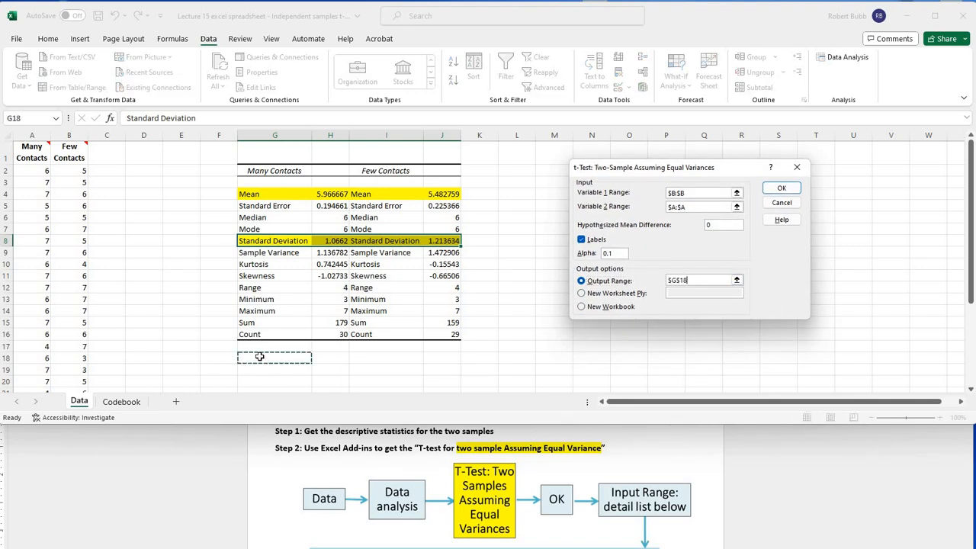
{"action": "left_click", "coordinate": [777, 189]}
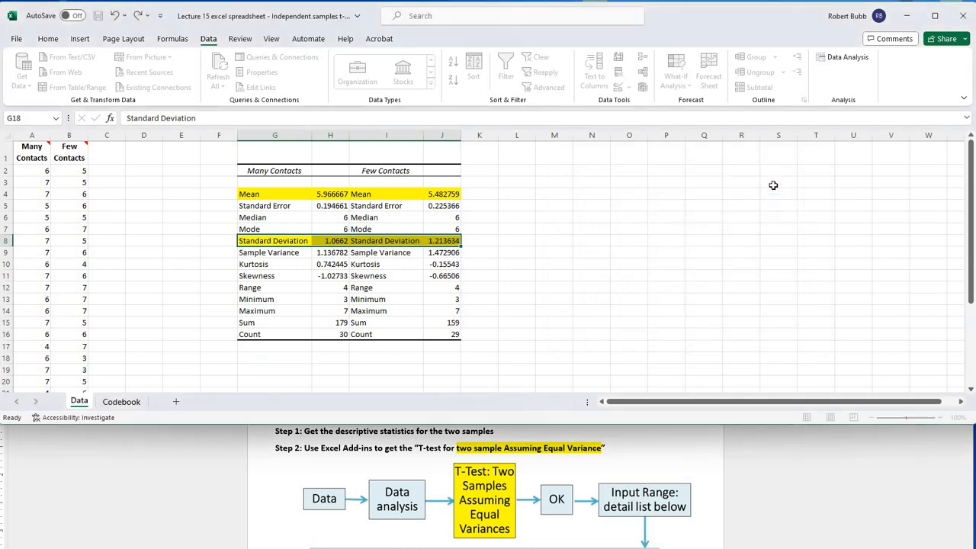
Step: Fill the two Observations values (H23:I23) in the t-test output with yellow
{"action": "scroll", "coordinate": [481, 212], "scroll_direction": "down", "scroll_amount": 5}
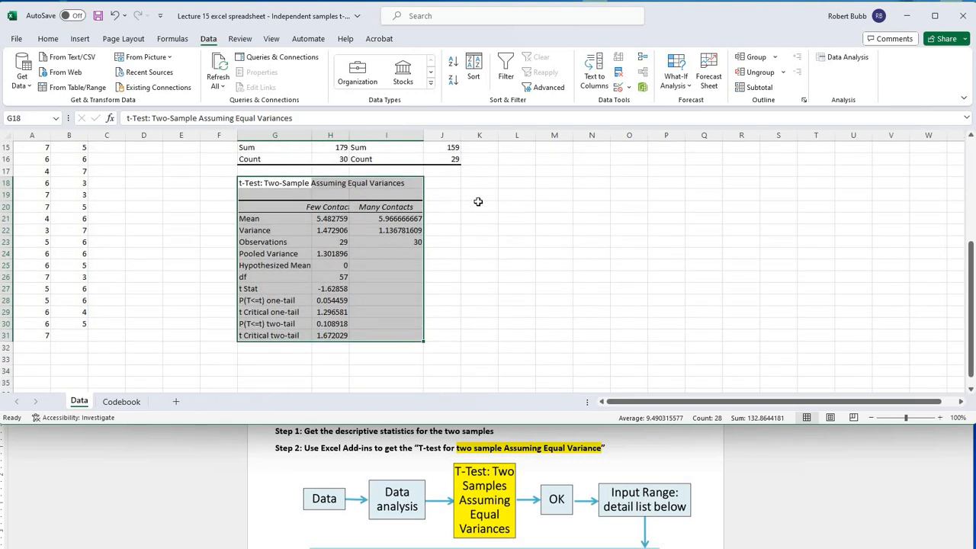
{"action": "left_click", "coordinate": [336, 242]}
{"action": "left_click", "coordinate": [374, 242], "text": "shift"}
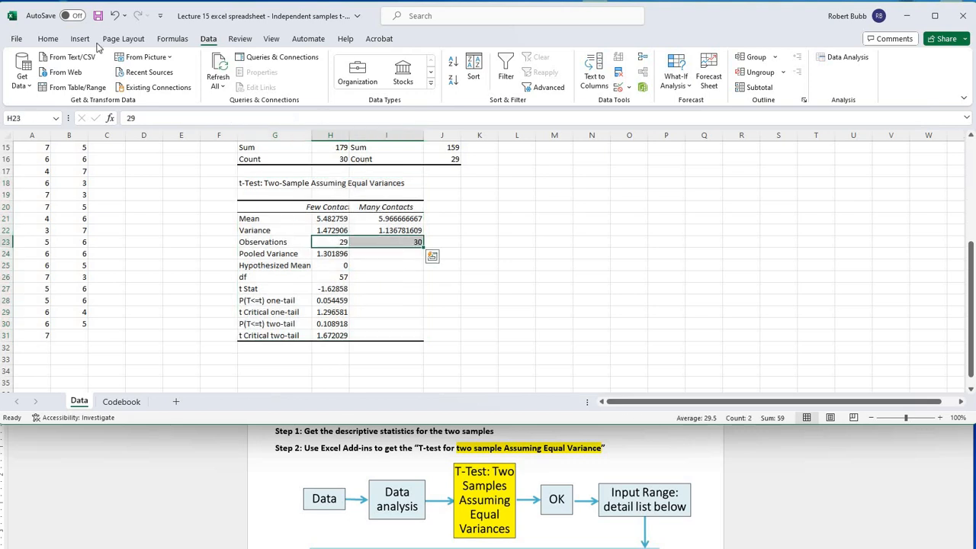
{"action": "left_click", "coordinate": [48, 38]}
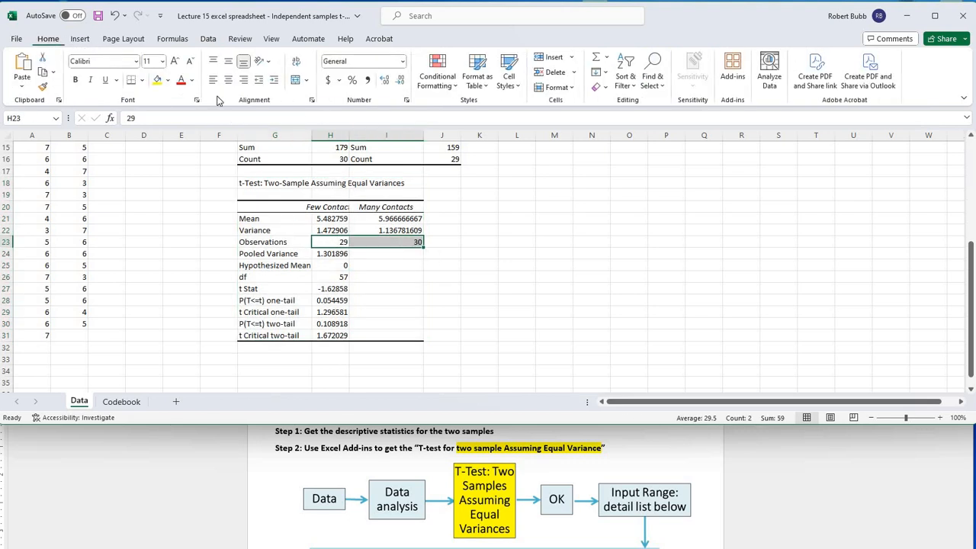
{"action": "left_click", "coordinate": [157, 79]}
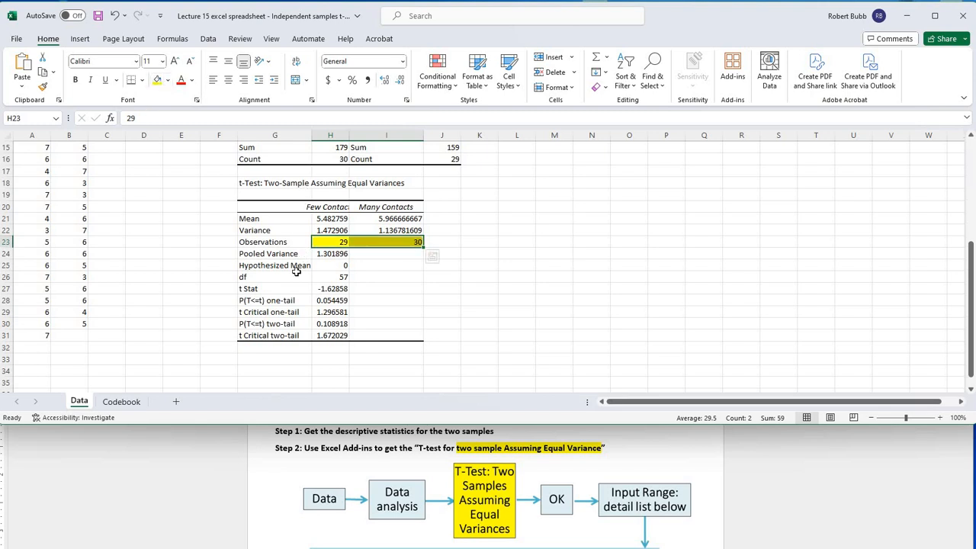
Step: Fill the t Stat row (G27:H27) and the t Critical two-tail row (G31:H31) with yellow
{"action": "left_click_drag", "start_coordinate": [284, 289], "coordinate": [327, 291]}
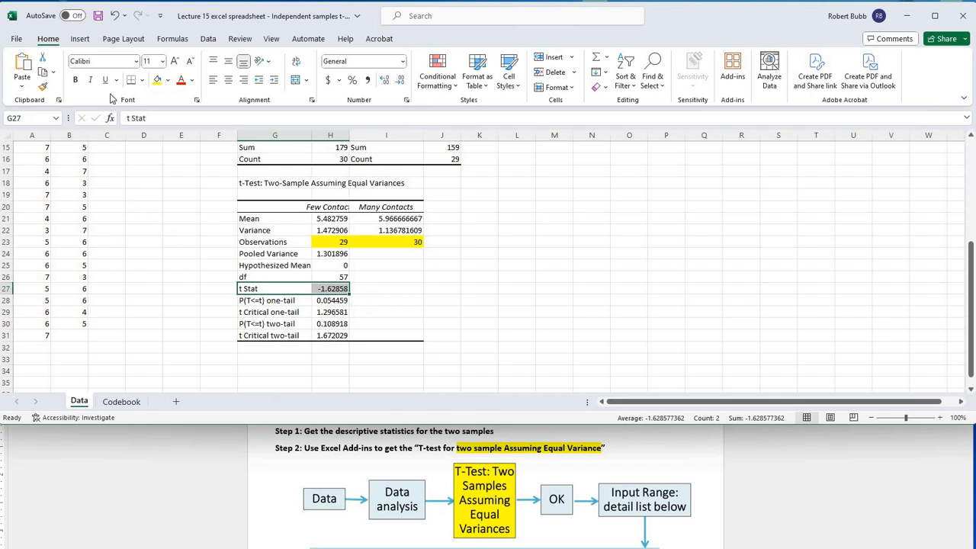
{"action": "left_click", "coordinate": [157, 80]}
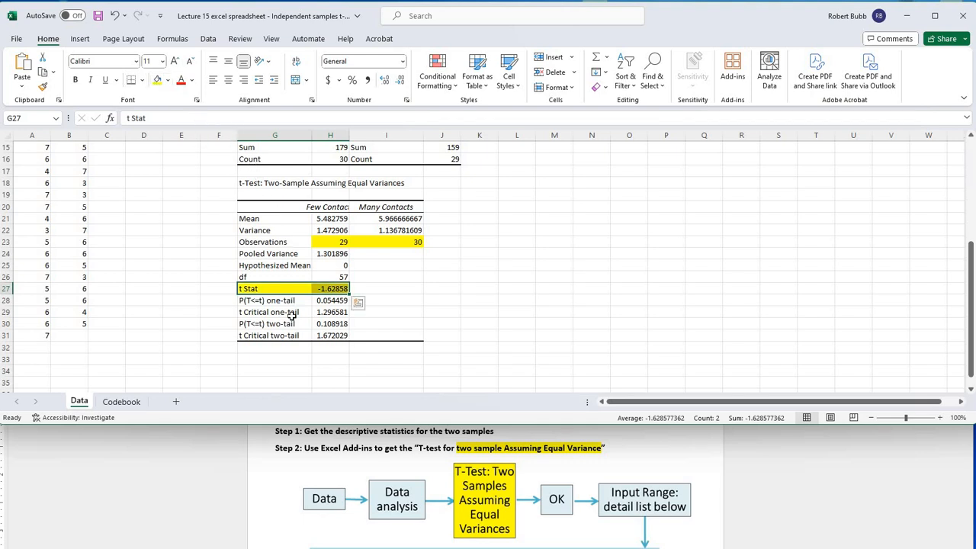
{"action": "left_click_drag", "start_coordinate": [291, 337], "coordinate": [330, 340]}
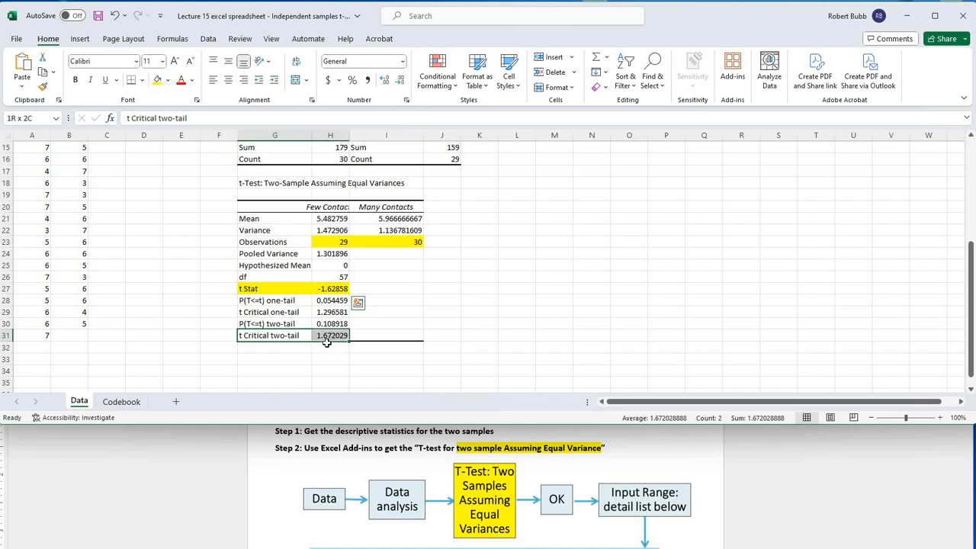
{"action": "left_click", "coordinate": [158, 81]}
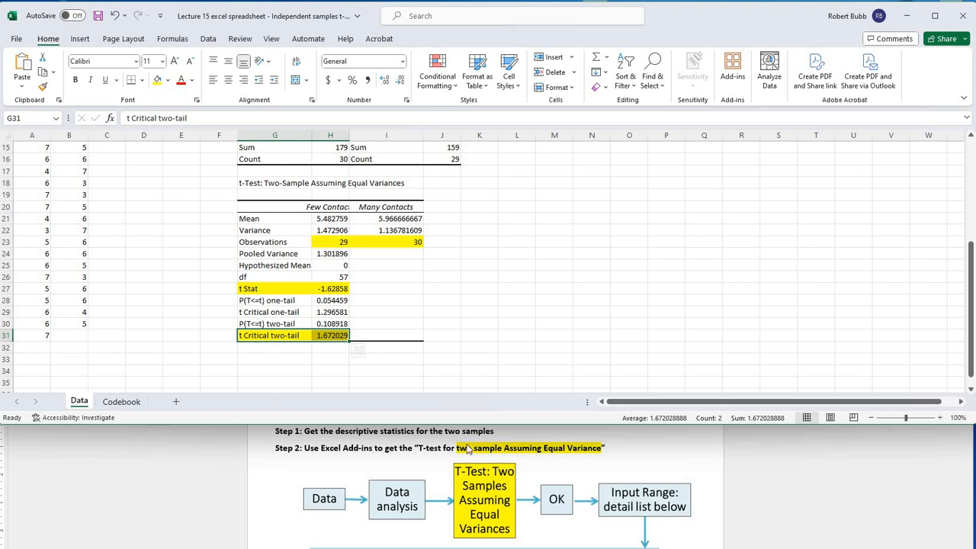
Step: Consult the effect size directions in Word, and fill the Pooled Variance row (G24:H24) in Excel with light green
{"action": "left_click", "coordinate": [546, 469]}
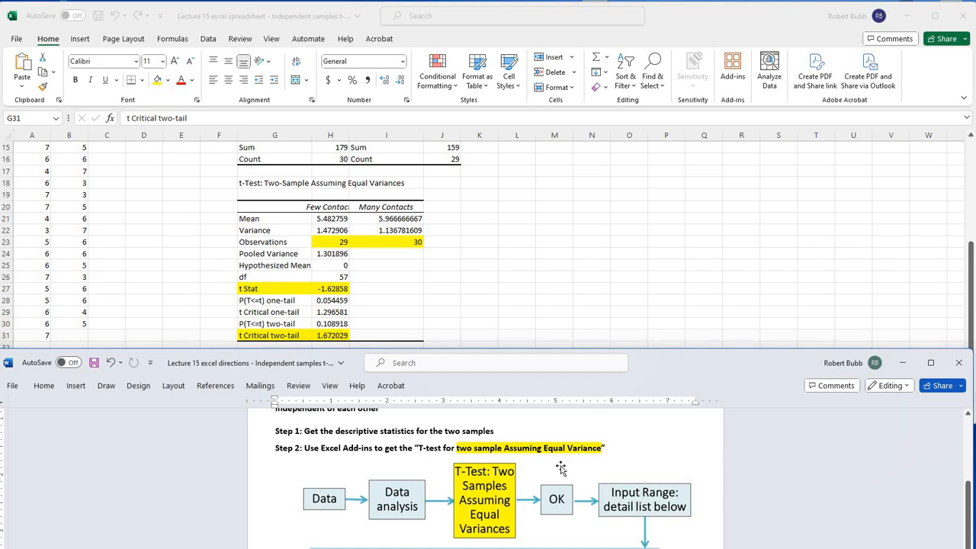
{"action": "scroll", "coordinate": [560, 469], "scroll_direction": "down", "scroll_amount": 1}
{"action": "scroll", "coordinate": [560, 470], "scroll_direction": "down", "scroll_amount": 1}
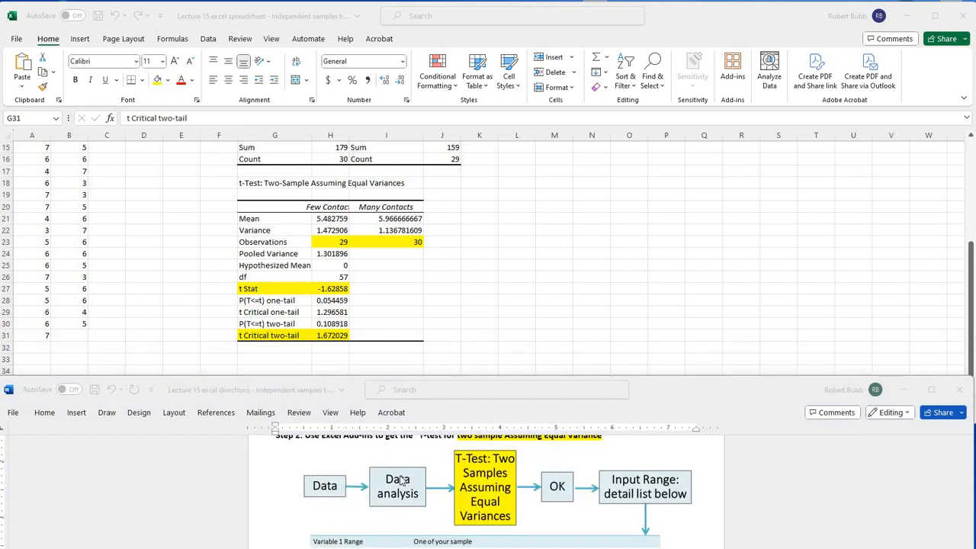
{"action": "scroll", "coordinate": [400, 482], "scroll_direction": "down", "scroll_amount": 3}
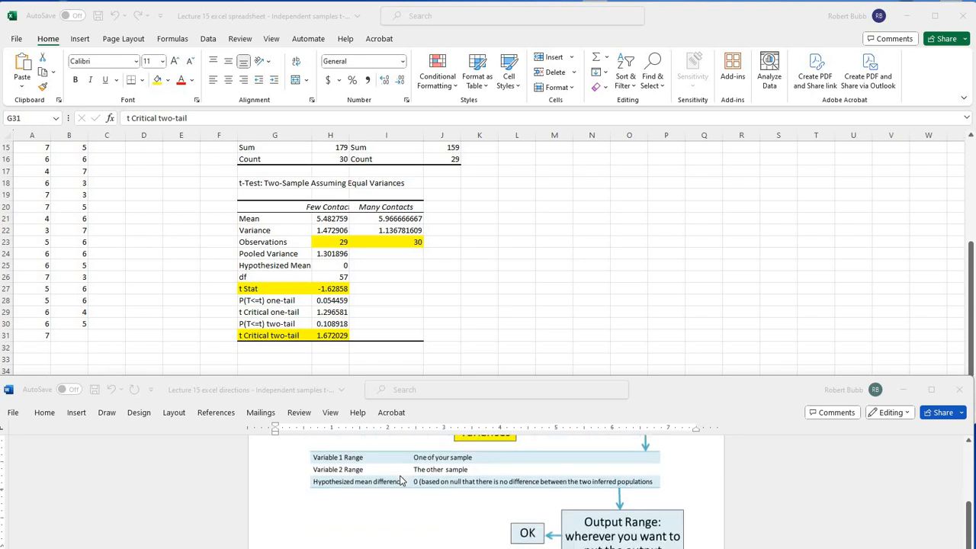
{"action": "scroll", "coordinate": [401, 482], "scroll_direction": "down", "scroll_amount": 4}
{"action": "scroll", "coordinate": [403, 480], "scroll_direction": "down", "scroll_amount": 1}
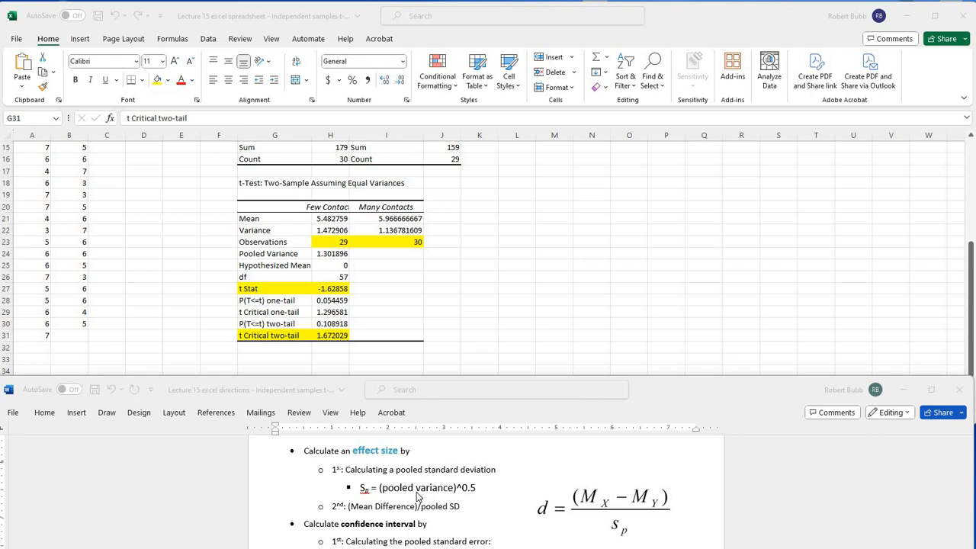
{"action": "left_click", "coordinate": [294, 258]}
{"action": "left_click_drag", "start_coordinate": [296, 254], "coordinate": [328, 254]}
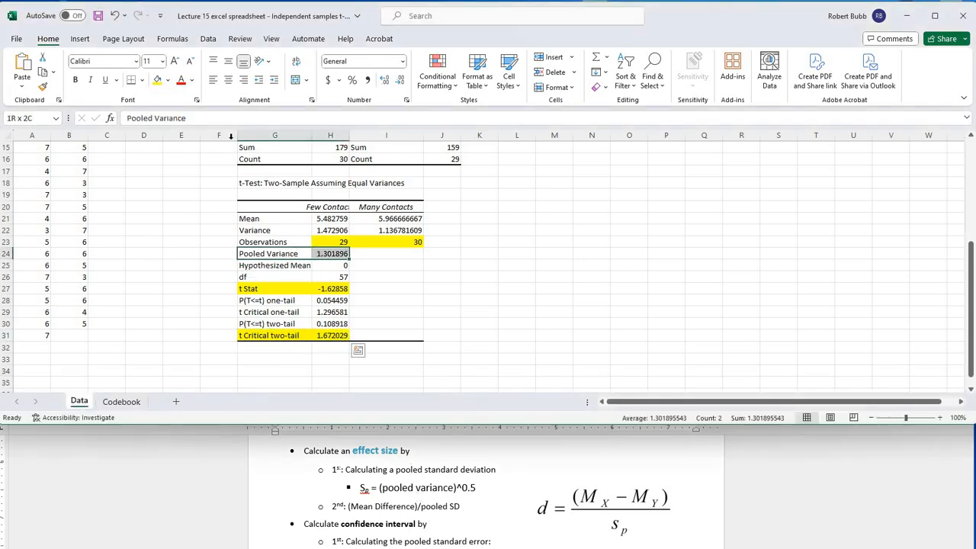
{"action": "left_click", "coordinate": [168, 80]}
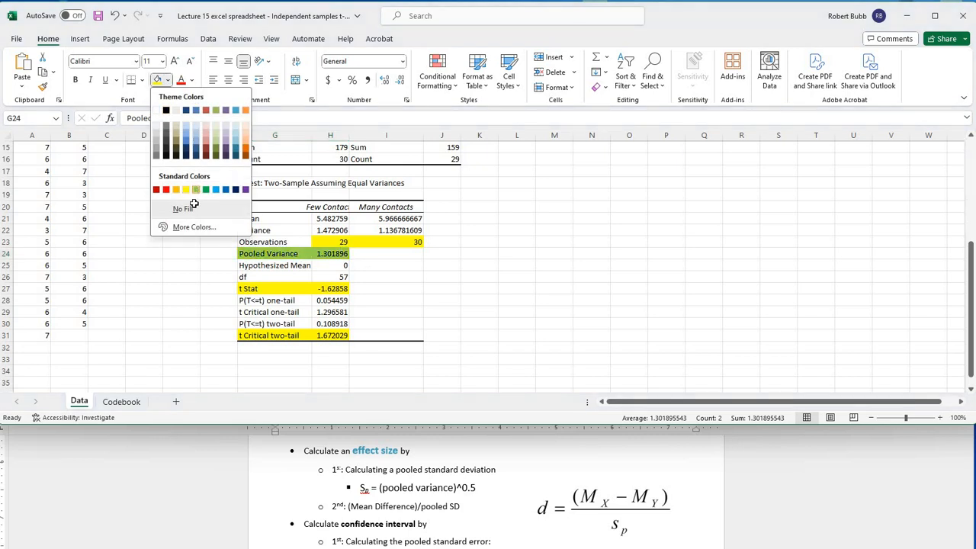
{"action": "left_click", "coordinate": [195, 190]}
Step: Label J24 "Sp" and calculate the pooled standard deviation in K24 with the formula =H24^.5
{"action": "left_click", "coordinate": [441, 257]}
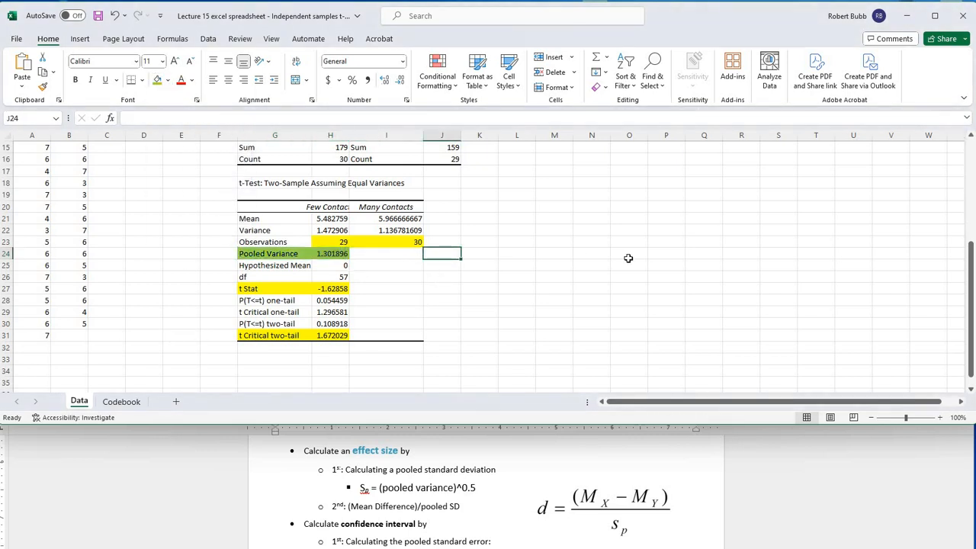
{"action": "type", "text": "Sp"}
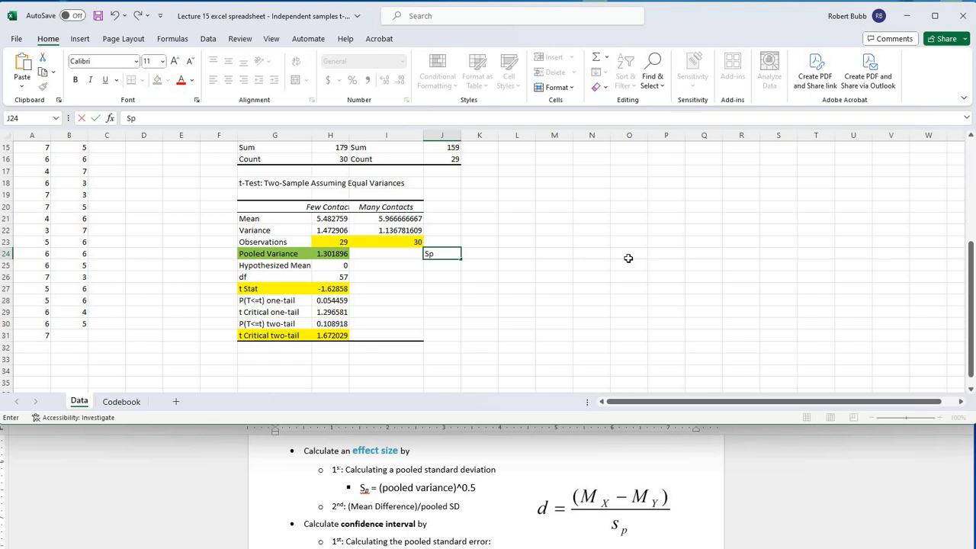
{"action": "key", "text": "Tab"}
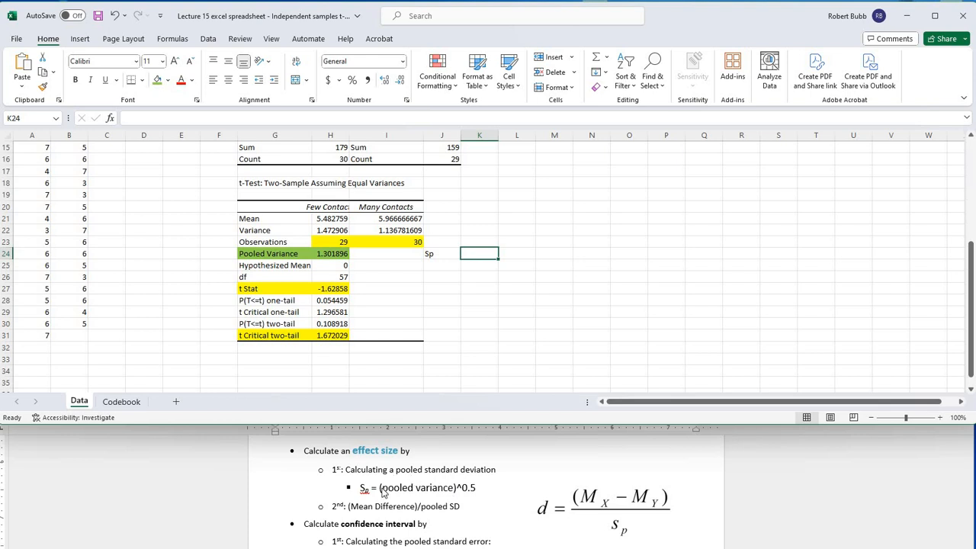
{"action": "left_click", "coordinate": [483, 286]}
{"action": "left_click", "coordinate": [477, 256]}
{"action": "type", "text": "="}
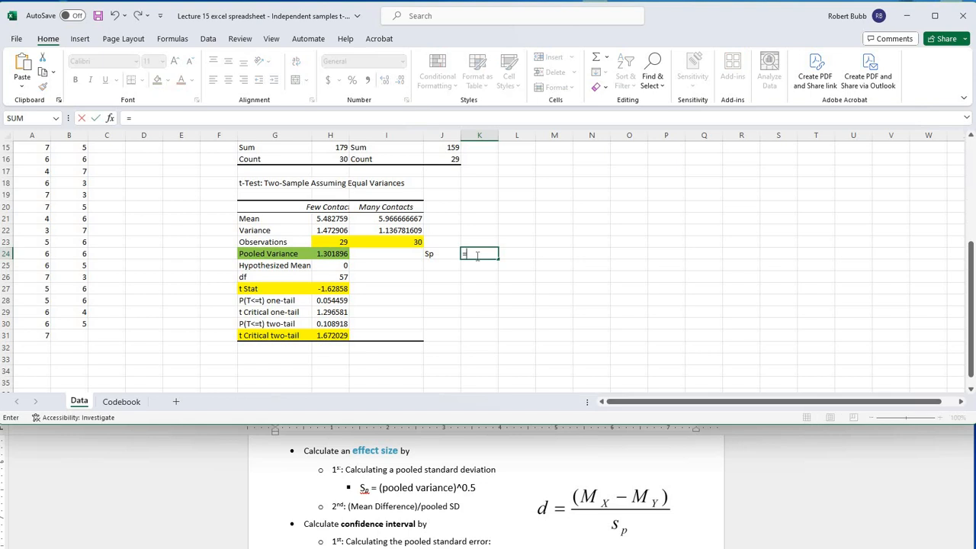
{"action": "left_click", "coordinate": [334, 253]}
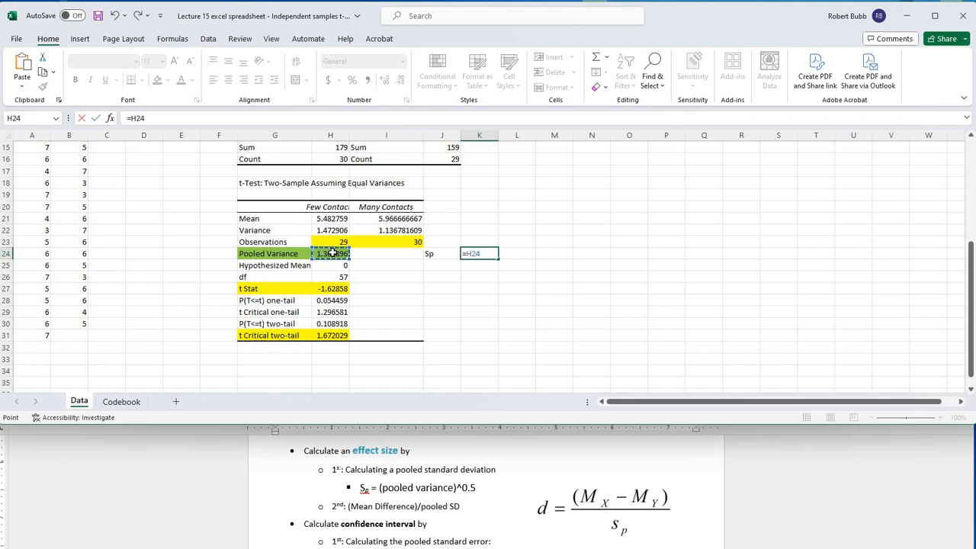
{"action": "type", "text": "^.5"}
{"action": "key", "text": "Return"}
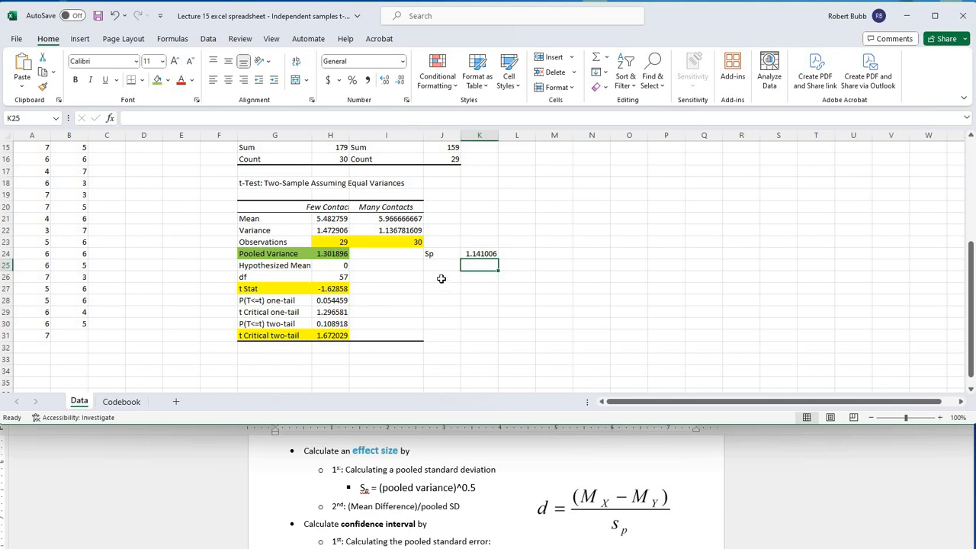
Step: Label J26 "effect size" and calculate it in K26 with the formula =(H21-I21)/K24
{"action": "key", "text": "Down"}
{"action": "key", "text": "Left"}
{"action": "type", "text": "effect size"}
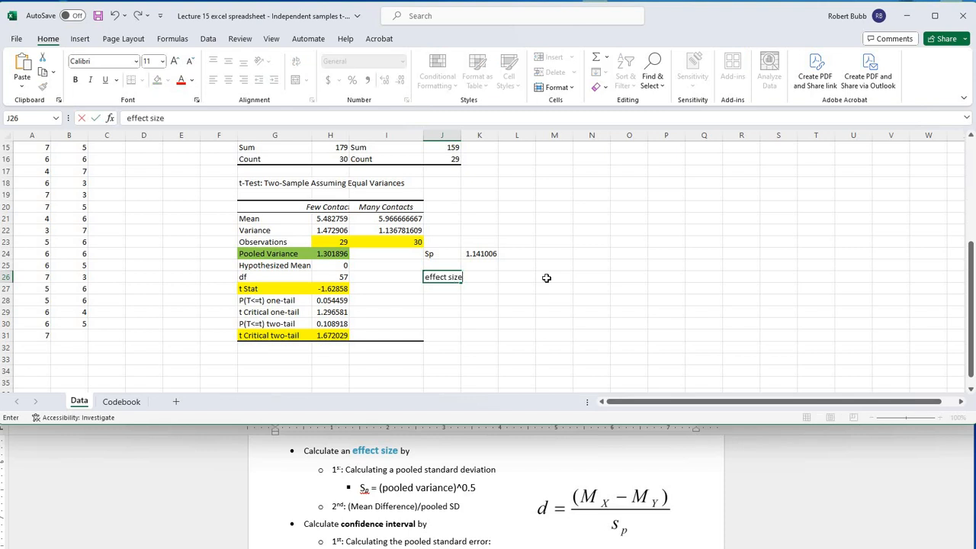
{"action": "key", "text": "Tab"}
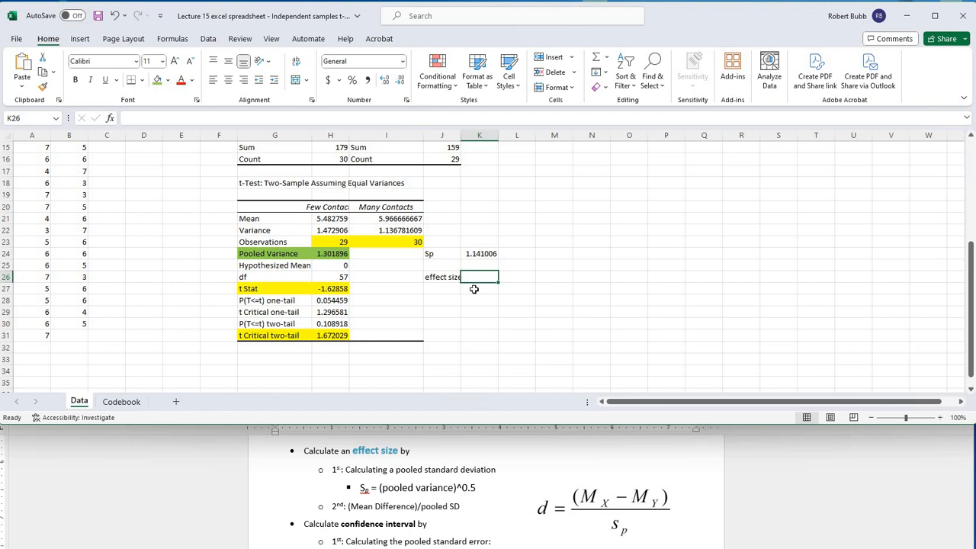
{"action": "type", "text": "="}
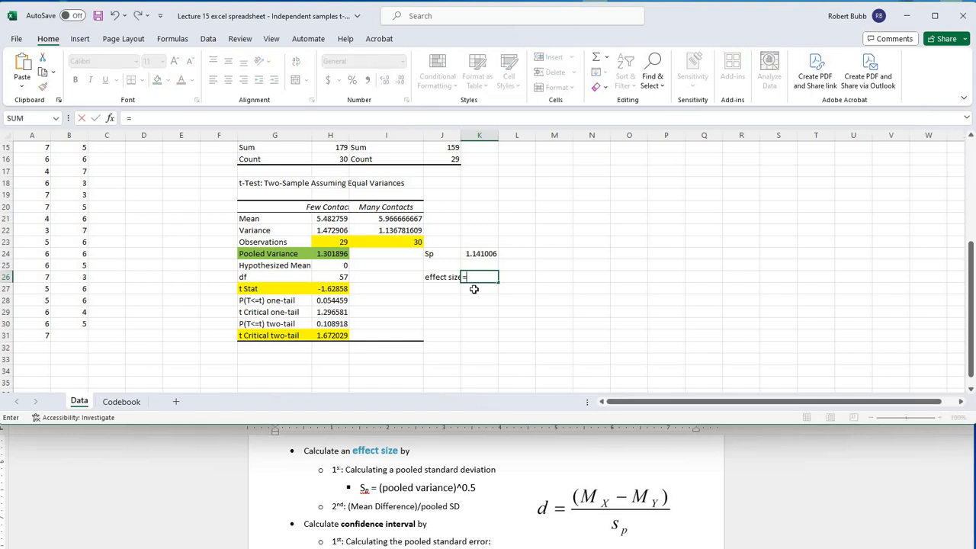
{"action": "type", "text": "("}
{"action": "left_click", "coordinate": [328, 219]}
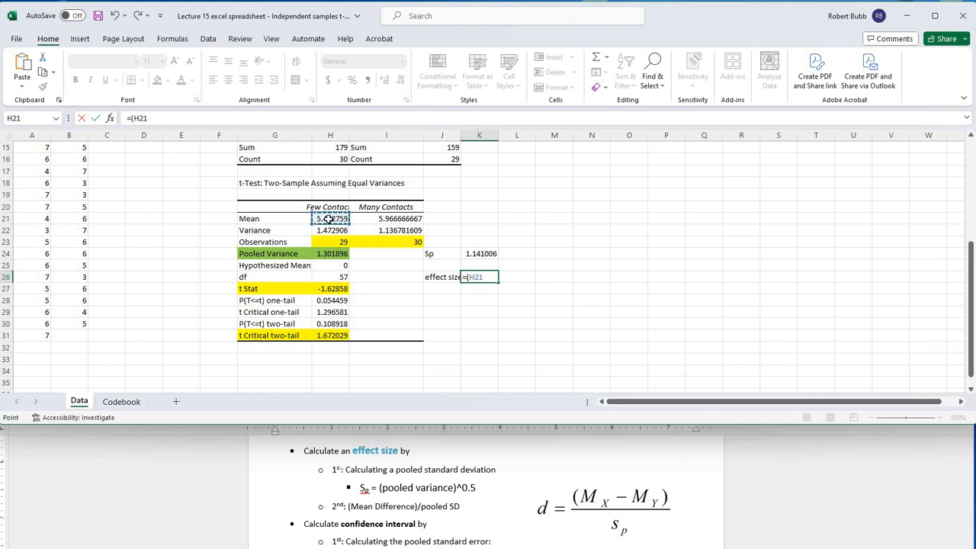
{"action": "type", "text": "-"}
{"action": "left_click", "coordinate": [372, 219]}
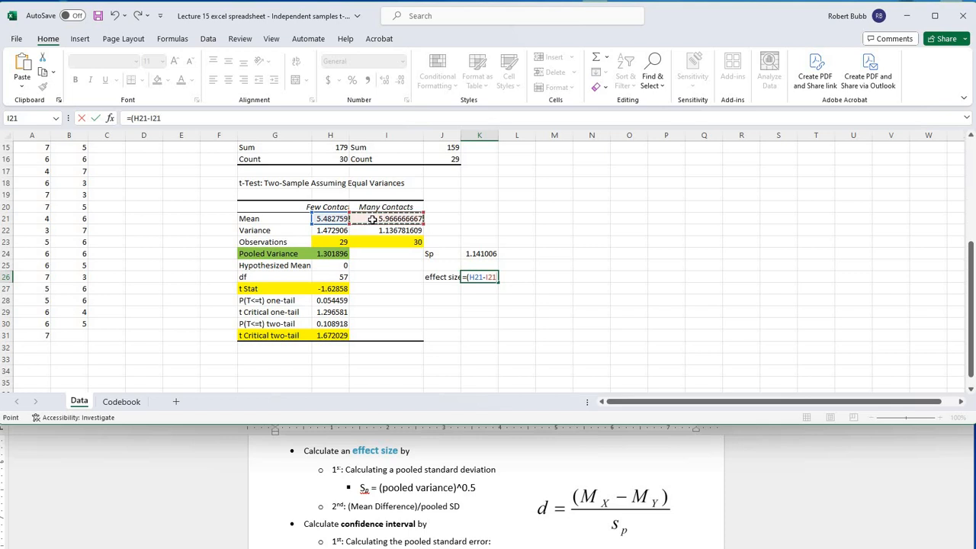
{"action": "type", "text": ")/"}
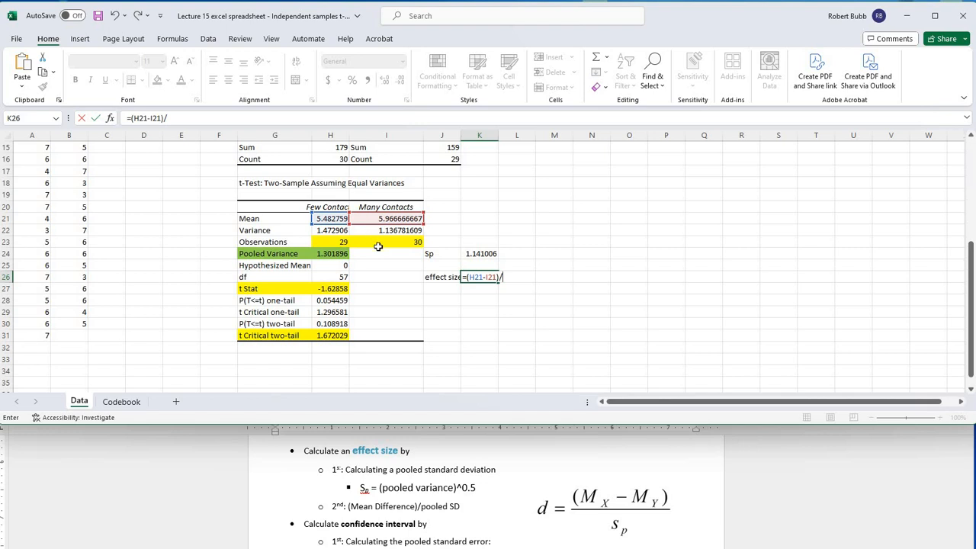
{"action": "left_click", "coordinate": [476, 253]}
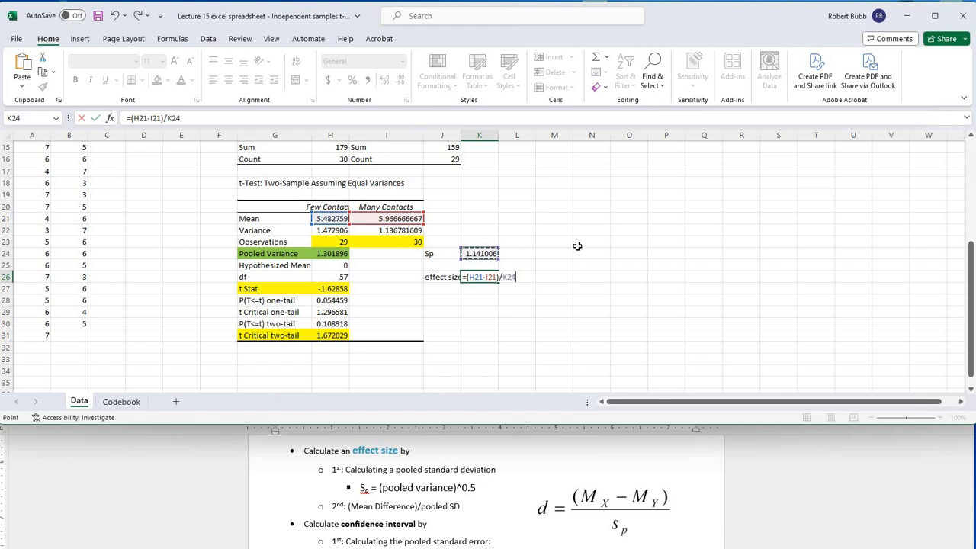
{"action": "key", "text": "Return"}
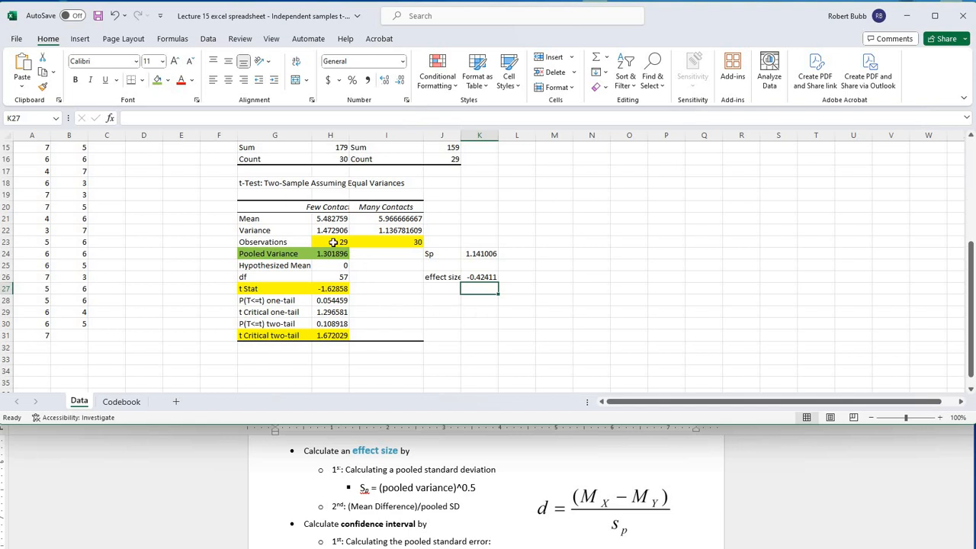
Step: Examine the two Observations values (H23:I23), the t Stat in H27 and the effect size in K26
{"action": "left_click_drag", "start_coordinate": [349, 241], "coordinate": [373, 241]}
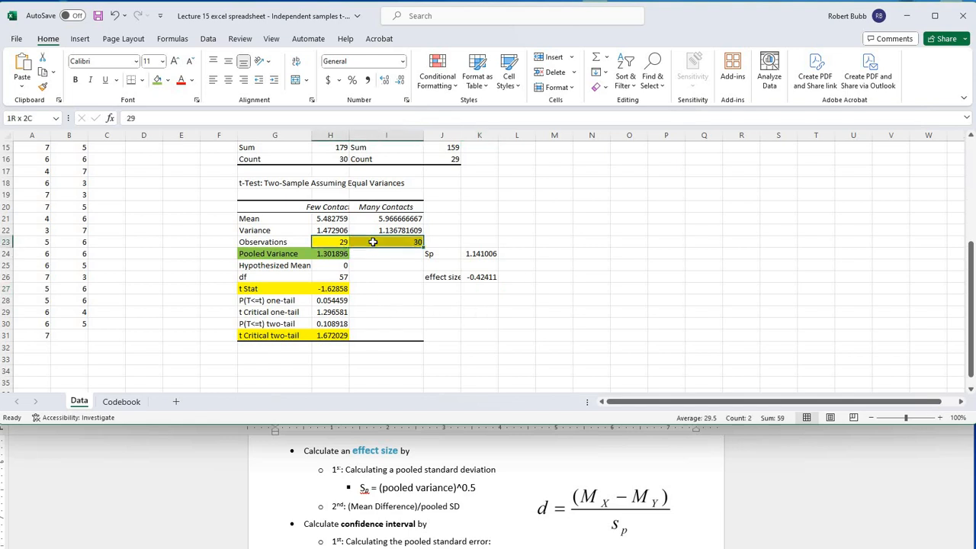
{"action": "left_click", "coordinate": [332, 241]}
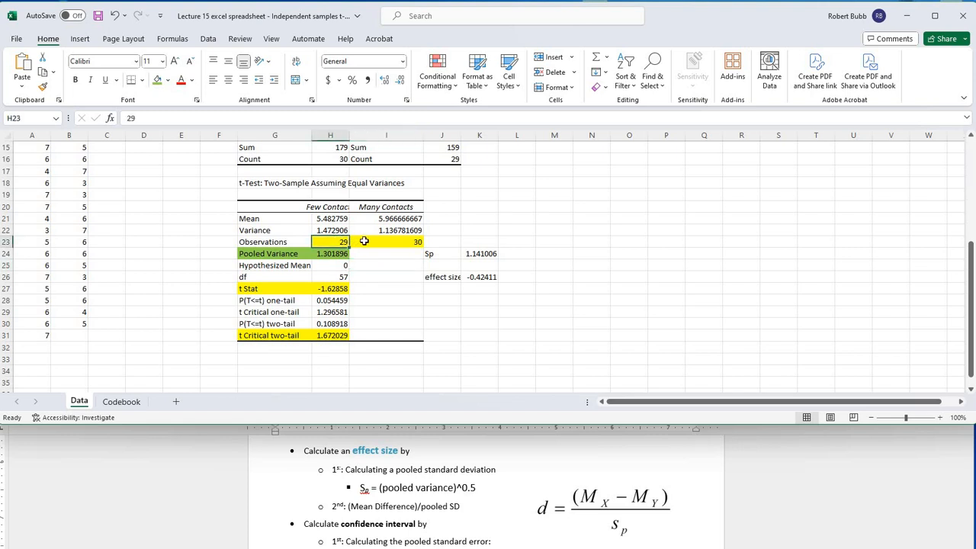
{"action": "left_click_drag", "start_coordinate": [365, 241], "coordinate": [371, 243]}
{"action": "left_click", "coordinate": [361, 271]}
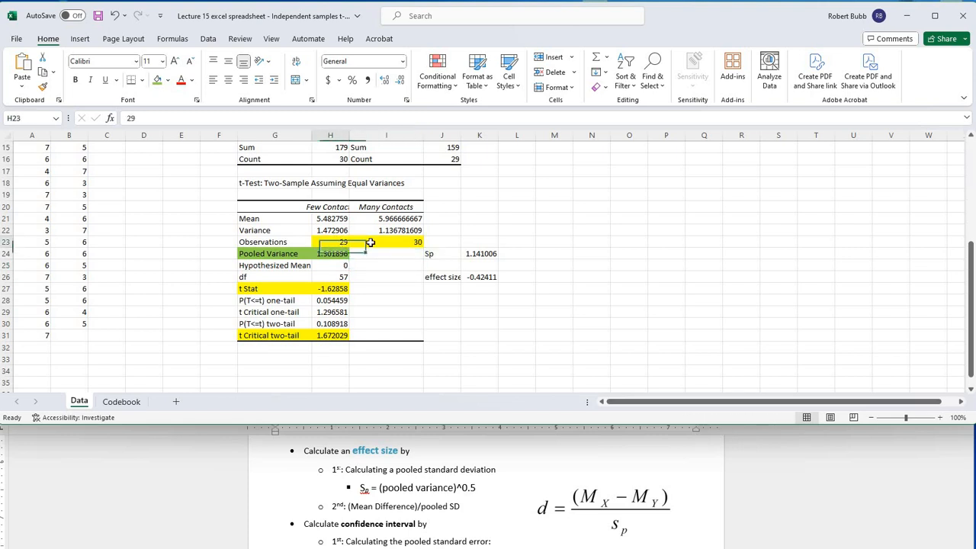
{"action": "left_click", "coordinate": [381, 276]}
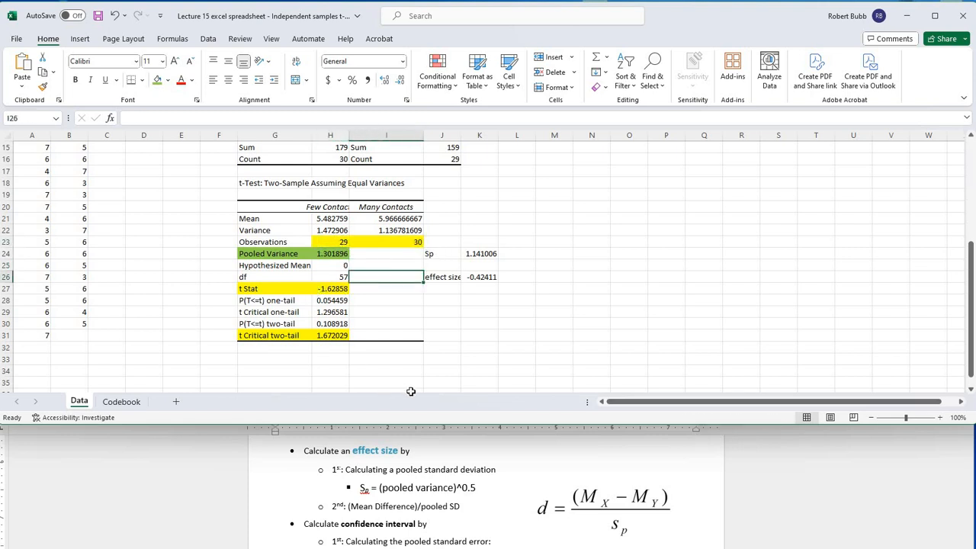
{"action": "key", "text": "Left"}
{"action": "key", "text": "Down"}
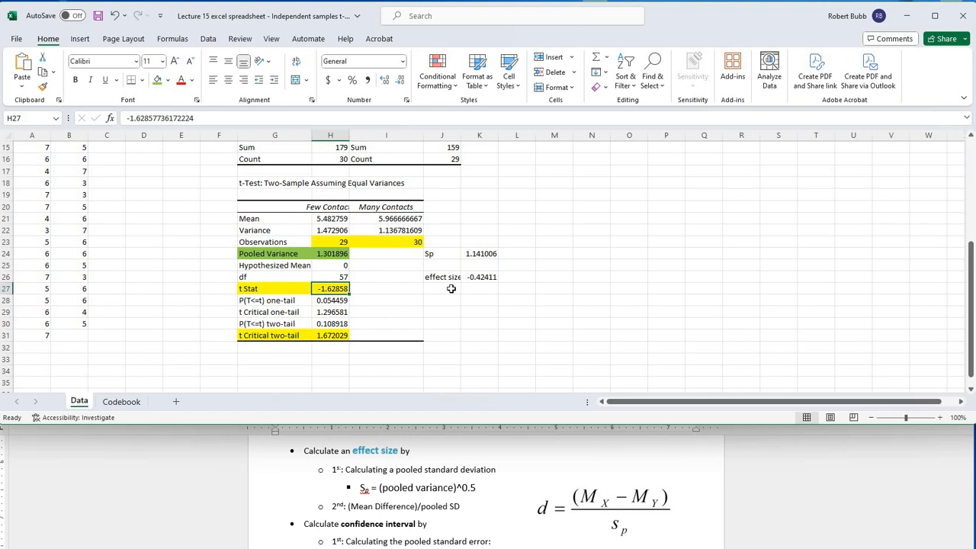
{"action": "left_click_drag", "start_coordinate": [341, 243], "coordinate": [362, 273]}
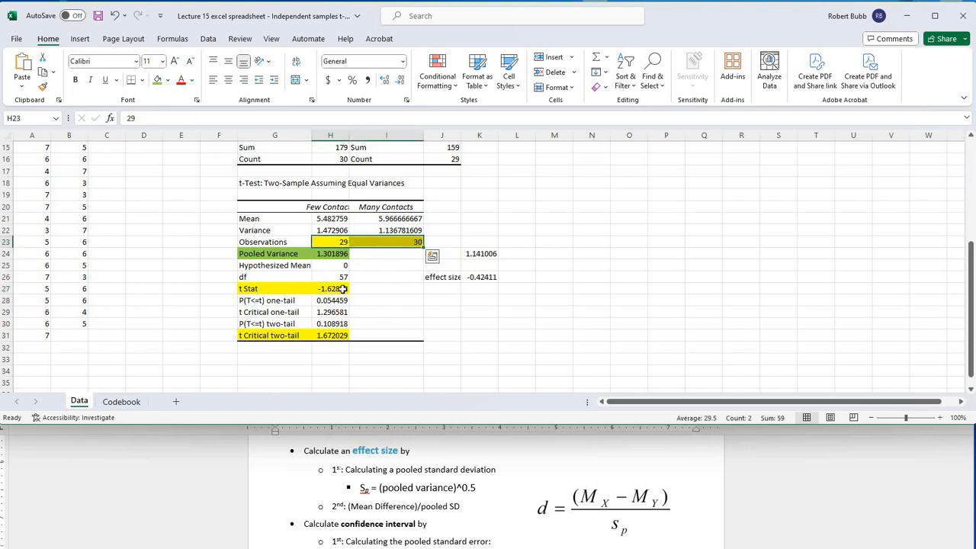
{"action": "left_click", "coordinate": [341, 289]}
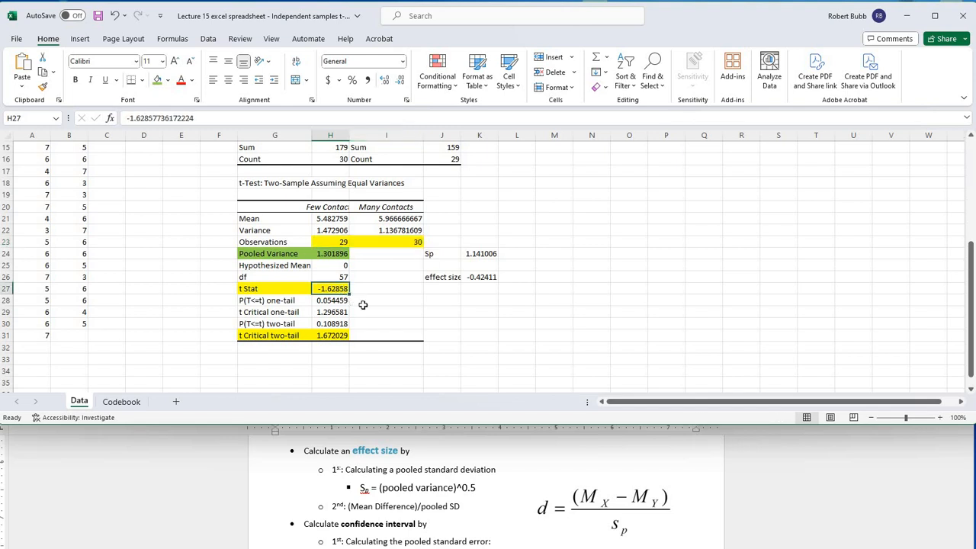
{"action": "left_click", "coordinate": [478, 277]}
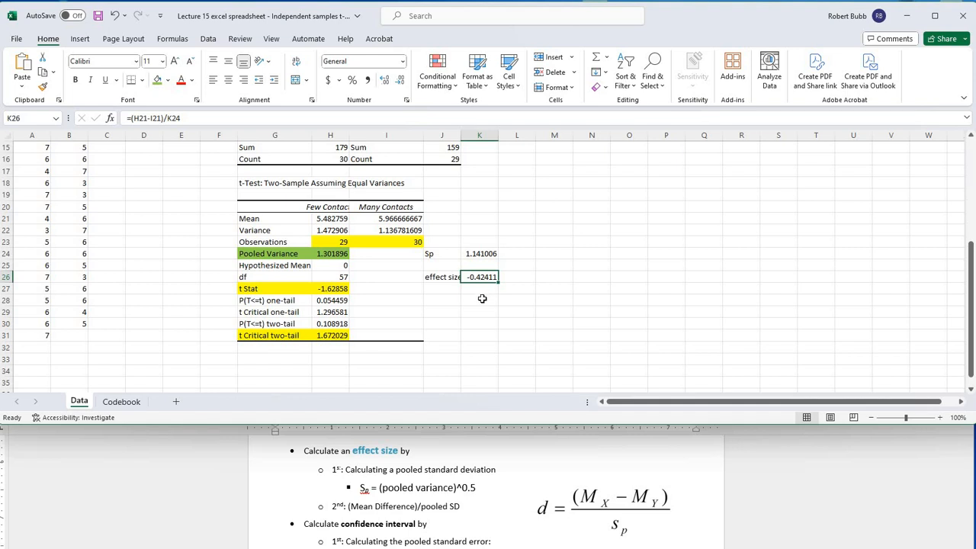
Step: Consult the pooled standard error directions in Word, and label J28 "Smp" in the Excel sheet
{"action": "left_click", "coordinate": [465, 304]}
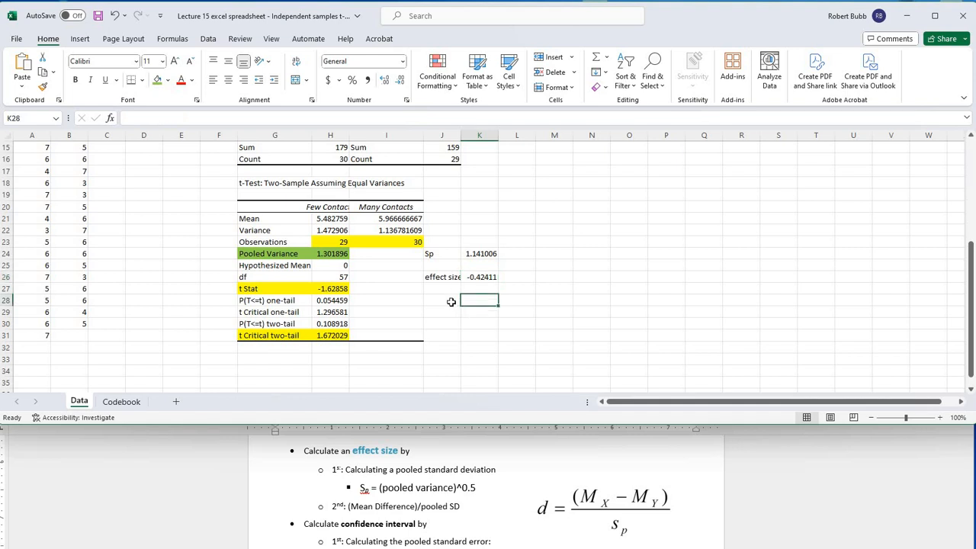
{"action": "key", "text": "Left"}
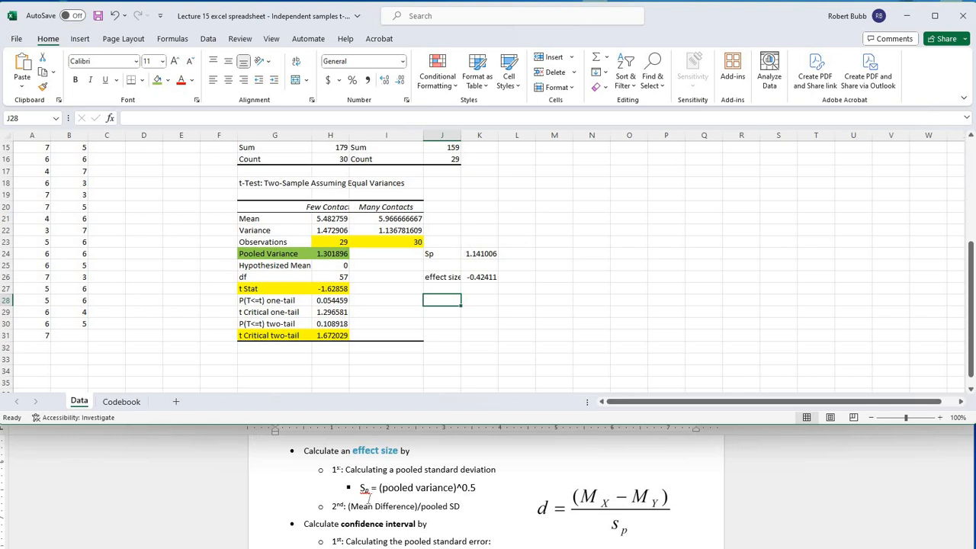
{"action": "left_click", "coordinate": [369, 494]}
{"action": "scroll", "coordinate": [368, 495], "scroll_direction": "down", "scroll_amount": 1}
{"action": "scroll", "coordinate": [370, 497], "scroll_direction": "down", "scroll_amount": 1}
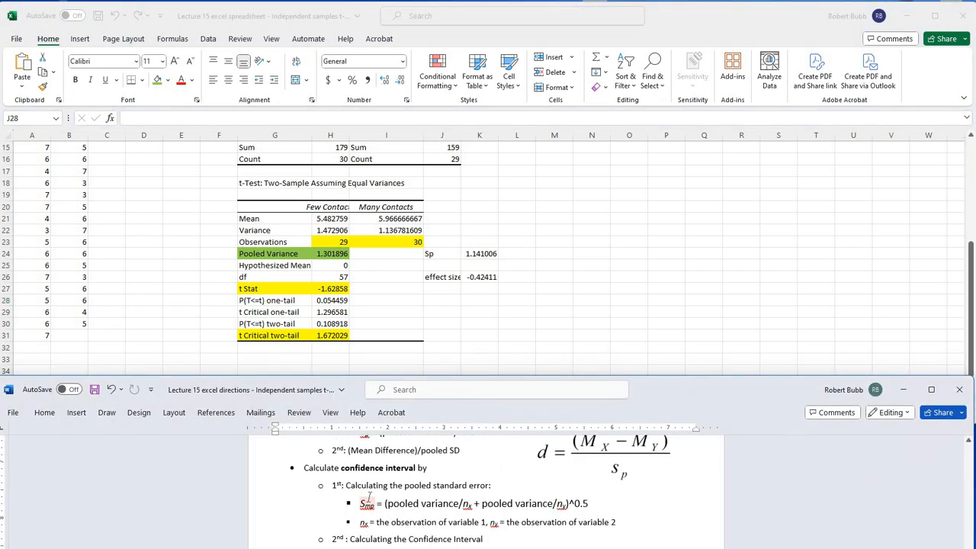
{"action": "scroll", "coordinate": [369, 497], "scroll_direction": "down", "scroll_amount": 1}
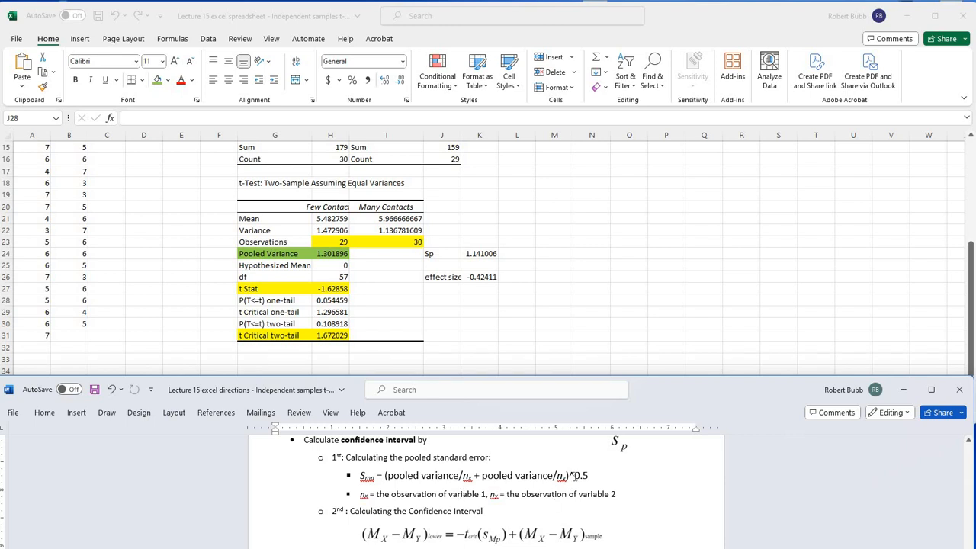
{"action": "left_click", "coordinate": [443, 299]}
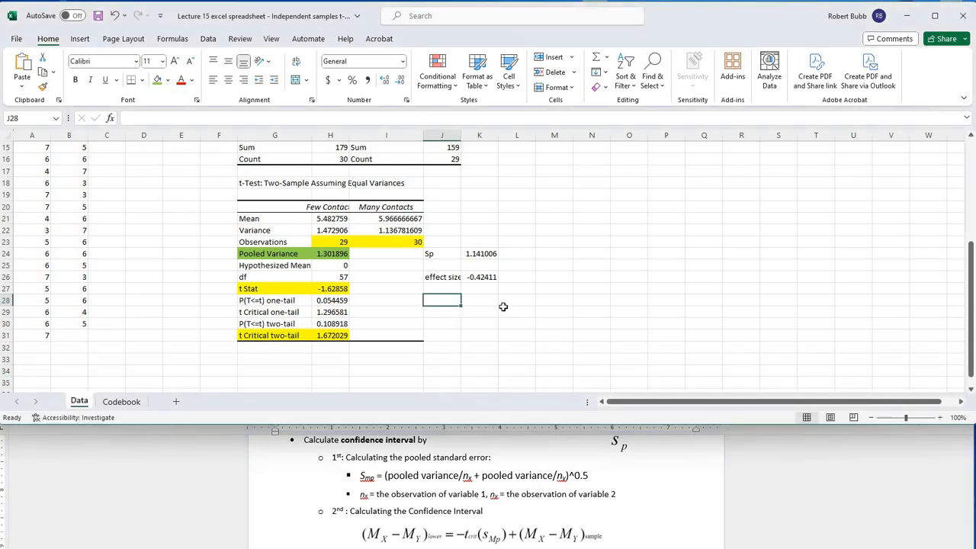
{"action": "type", "text": "Smp"}
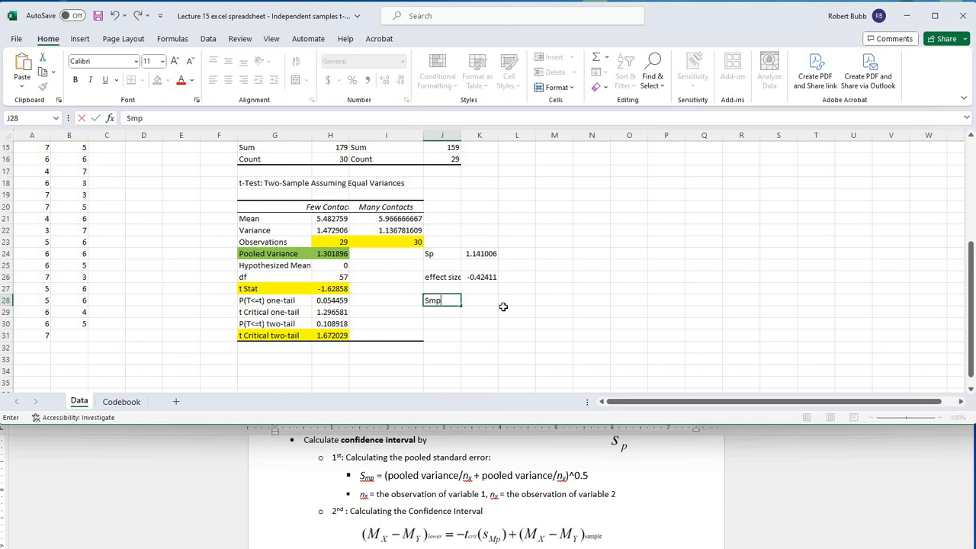
{"action": "key", "text": "Tab"}
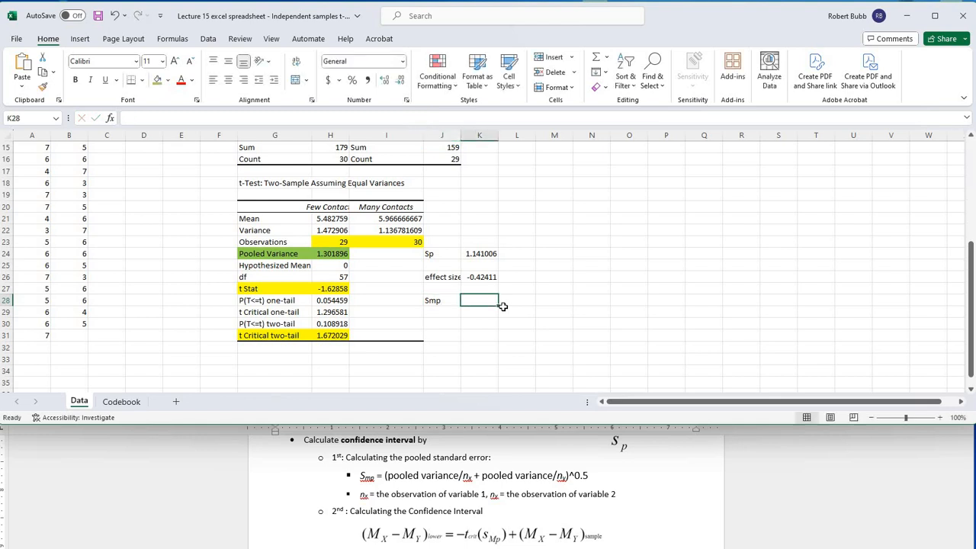
Step: Calculate the pooled standard error in K28 with the formula =(H24/H23+H24/I23)^.5
{"action": "type", "text": "="}
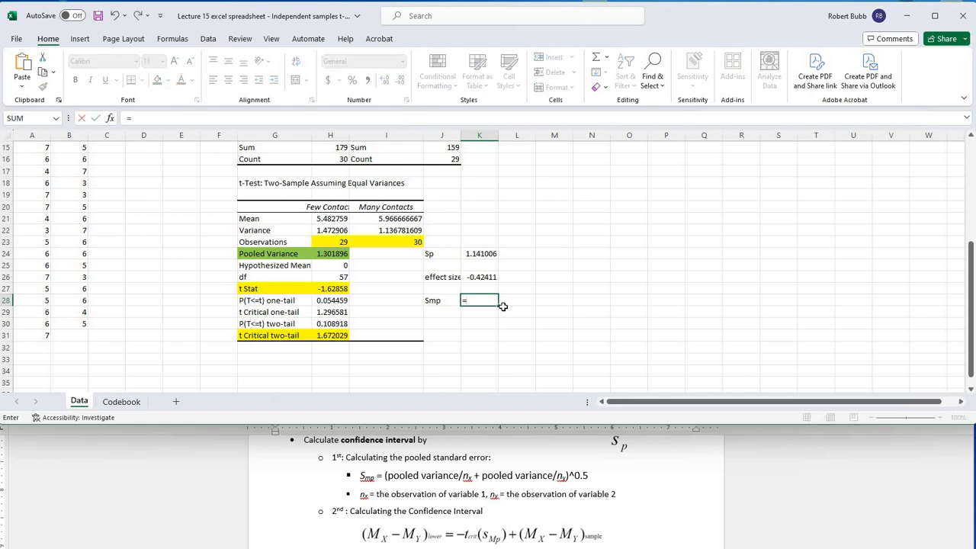
{"action": "type", "text": "("}
{"action": "left_click", "coordinate": [341, 254]}
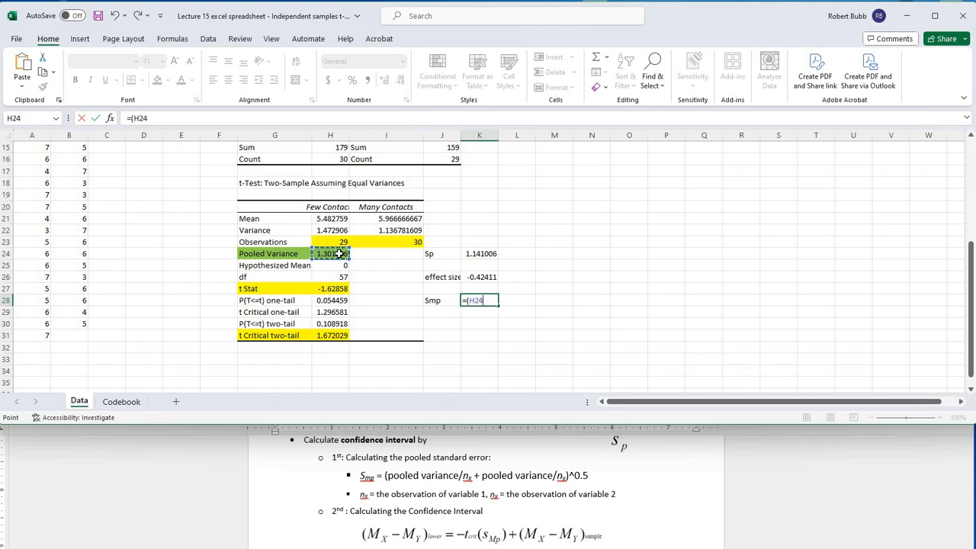
{"action": "type", "text": "/"}
{"action": "left_click", "coordinate": [332, 241]}
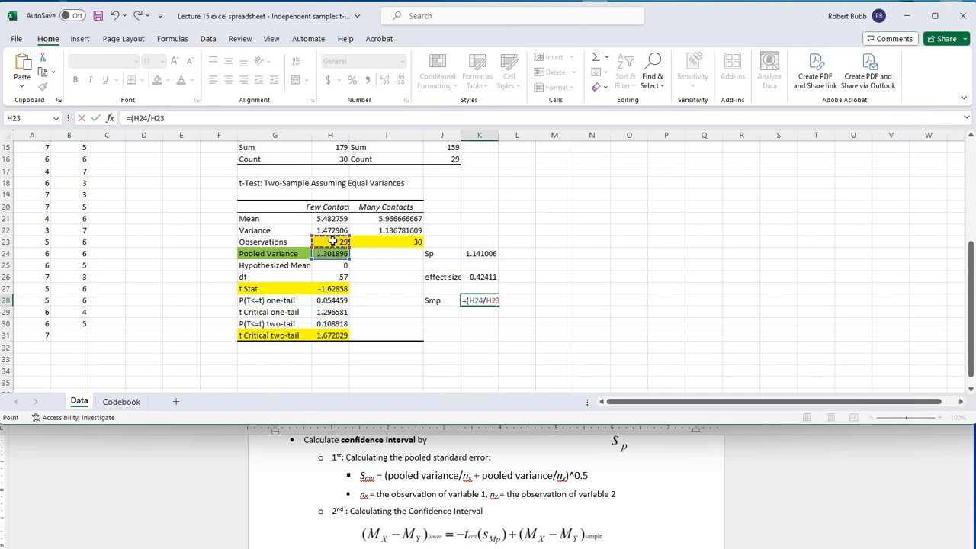
{"action": "type", "text": "+"}
{"action": "left_click", "coordinate": [331, 253]}
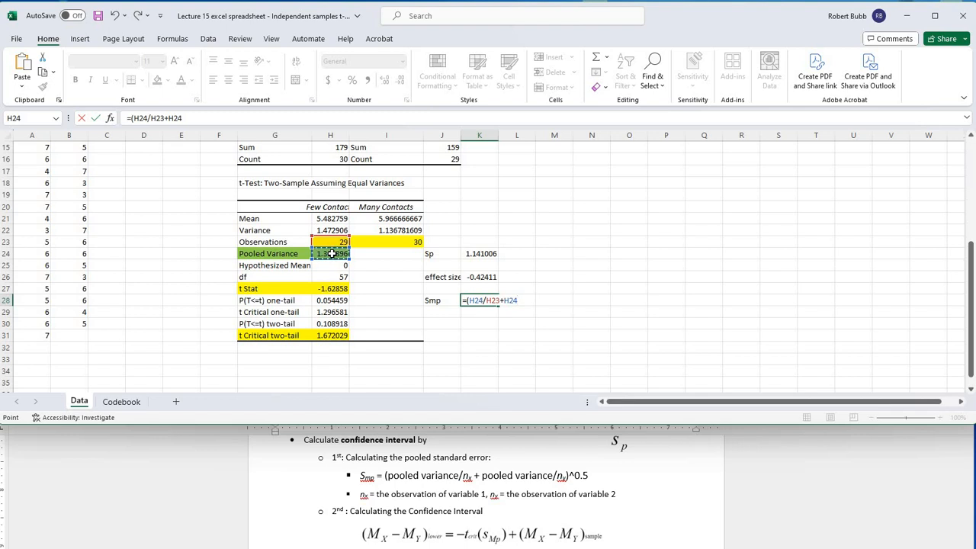
{"action": "type", "text": "/"}
{"action": "left_click", "coordinate": [383, 241]}
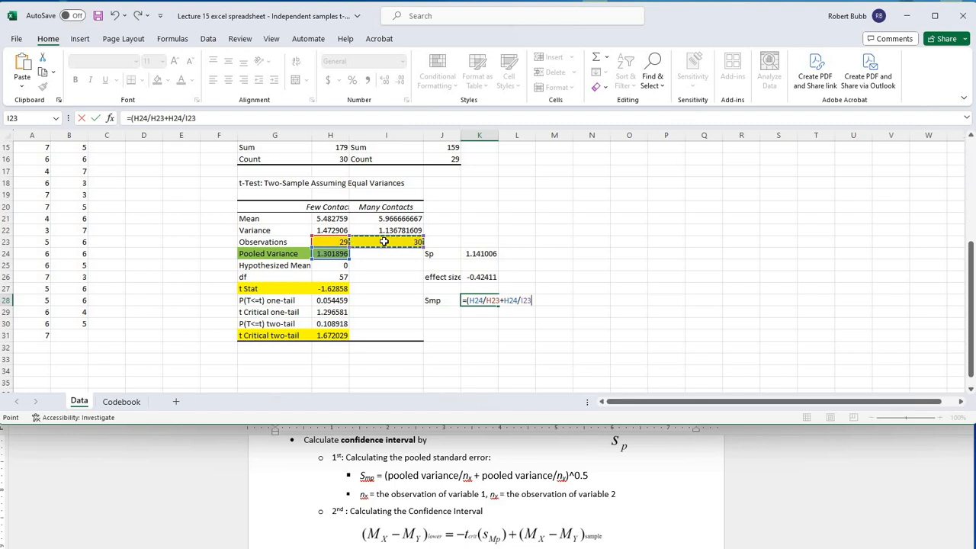
{"action": "type", "text": ")"}
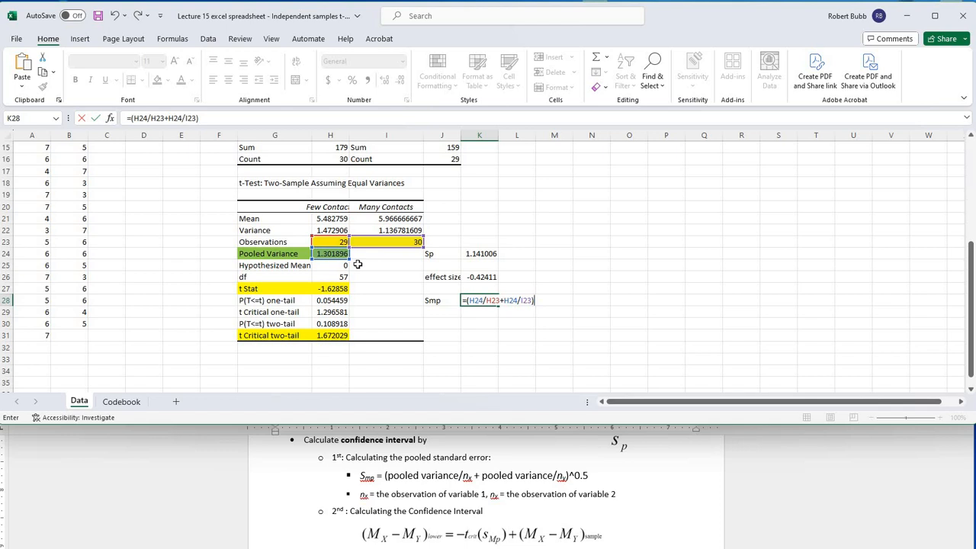
{"action": "type", "text": "^.5"}
{"action": "key", "text": "Return"}
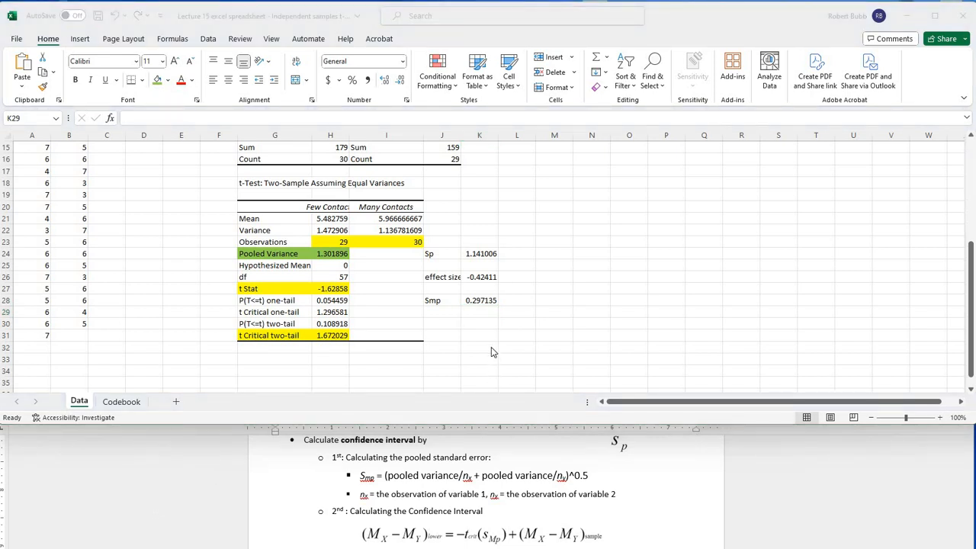
Step: Enter the confidence interval labels "90% CI", "lower" and "upper" in J30, J31 and J32
{"action": "left_click", "coordinate": [437, 327]}
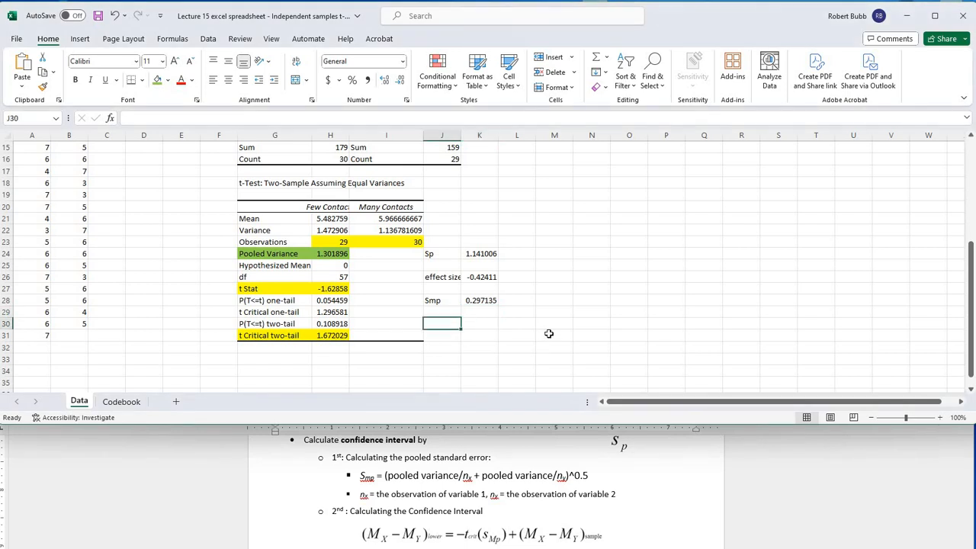
{"action": "type", "text": "90%"}
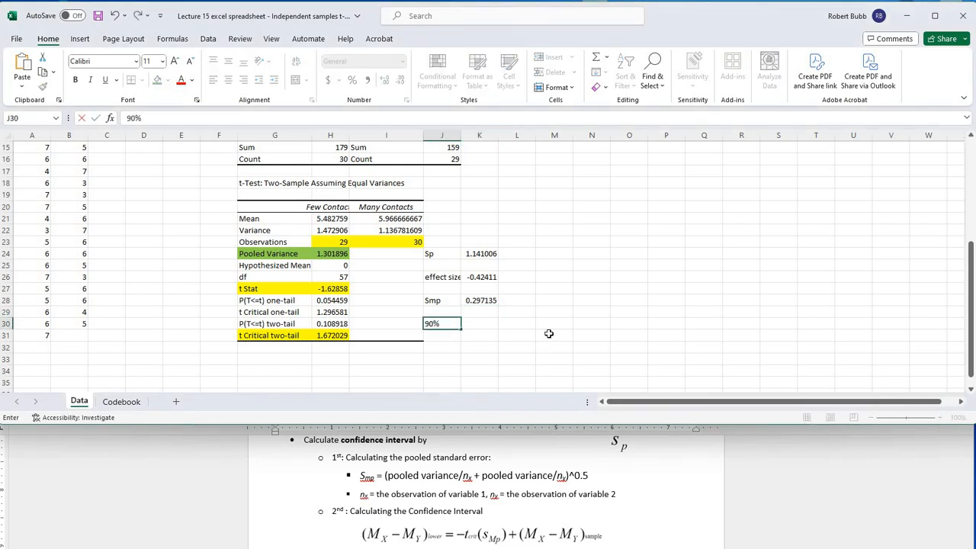
{"action": "type", "text": " CI"}
{"action": "key", "text": "Return"}
{"action": "type", "text": "lowe"}
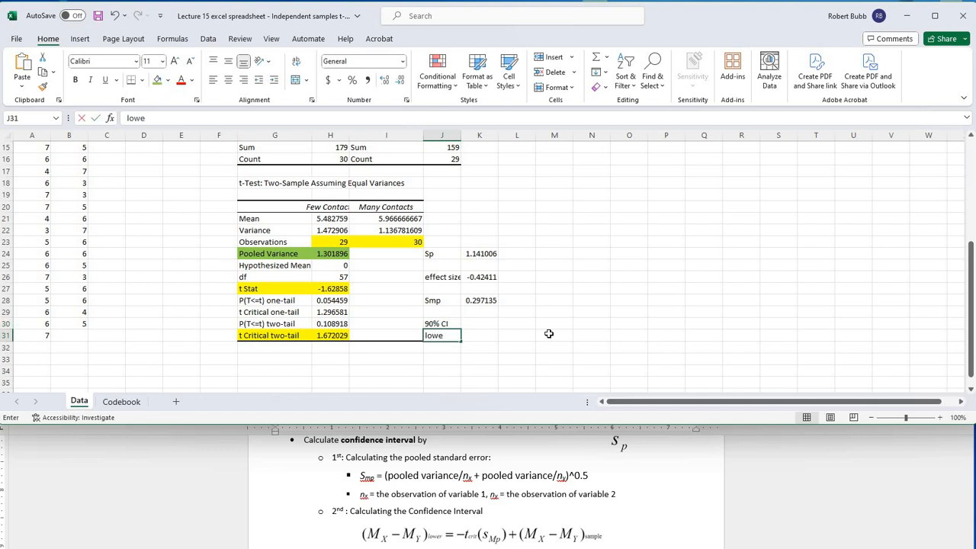
{"action": "type", "text": "r"}
{"action": "key", "text": "Return"}
{"action": "type", "text": "upper"}
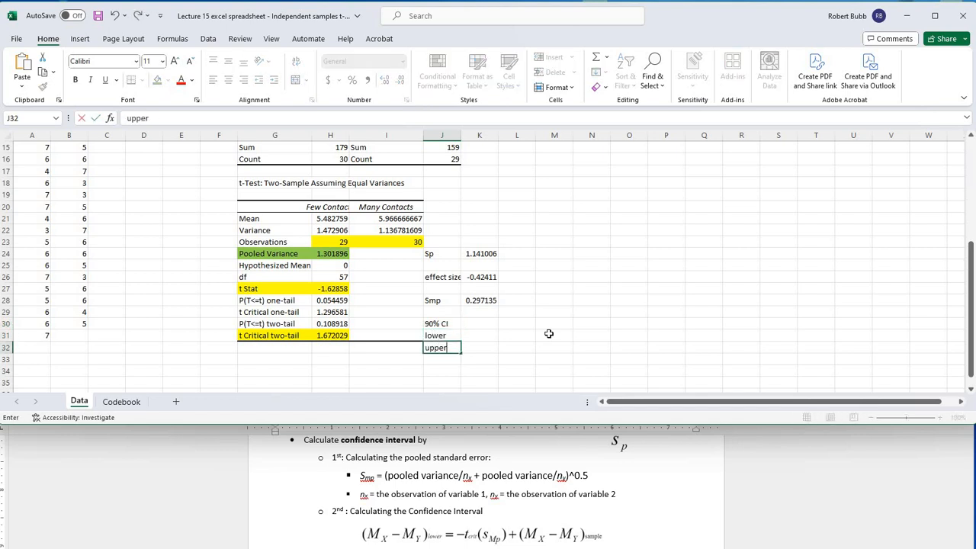
{"action": "key", "text": "Up"}
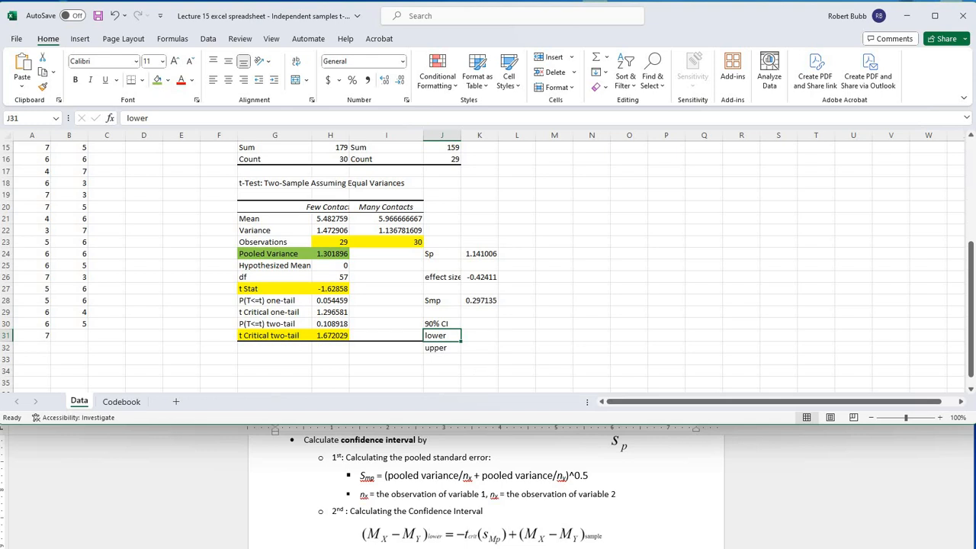
Step: Calculate the lower limit of the 90% confidence interval in K31 with the formula =-H31*K28+(H21-I21)
{"action": "key", "text": "Right"}
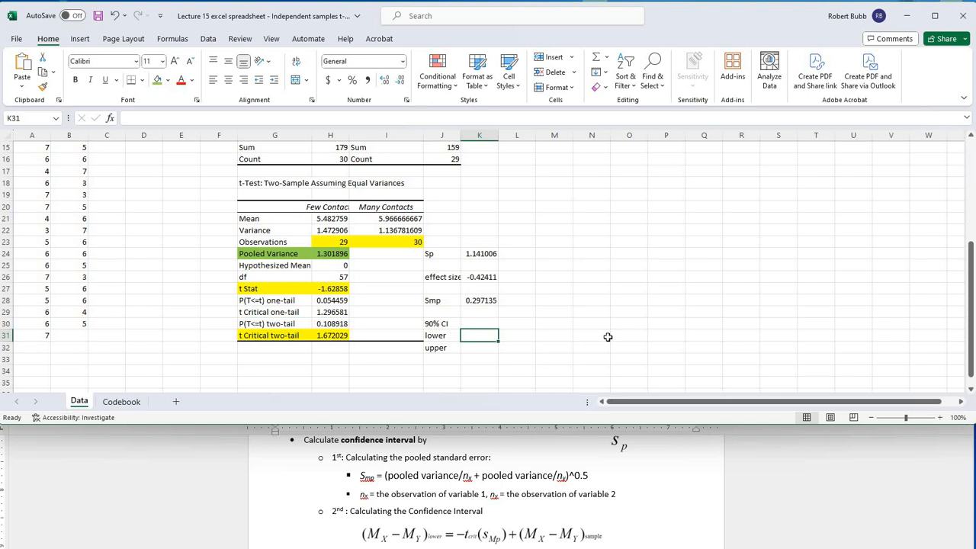
{"action": "type", "text": "="}
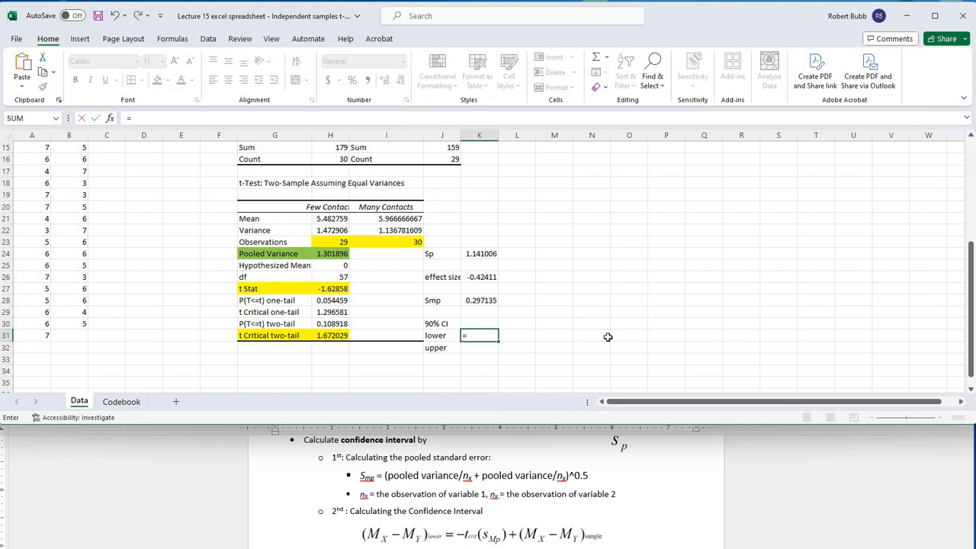
{"action": "type", "text": "-"}
{"action": "left_click", "coordinate": [346, 338]}
{"action": "left_click", "coordinate": [343, 337]}
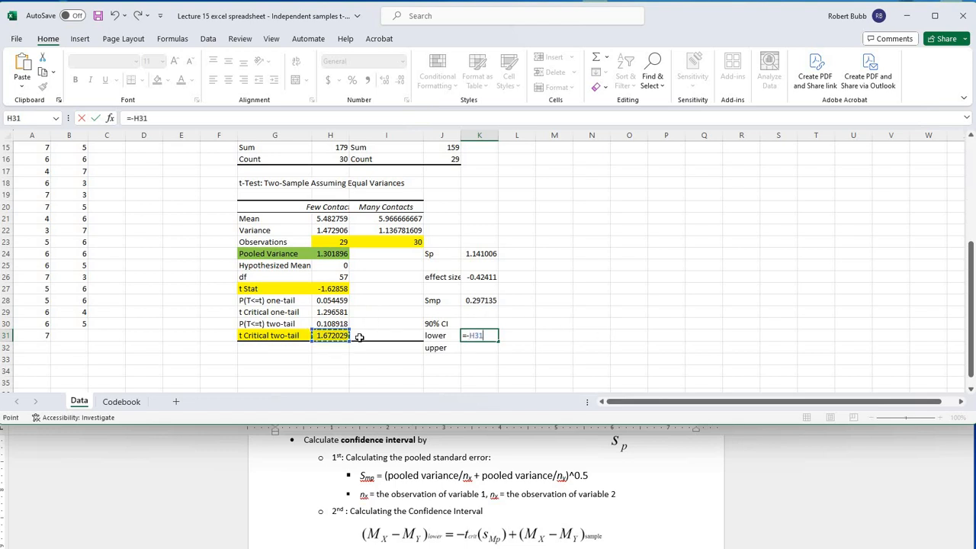
{"action": "type", "text": "*"}
{"action": "left_click", "coordinate": [479, 301]}
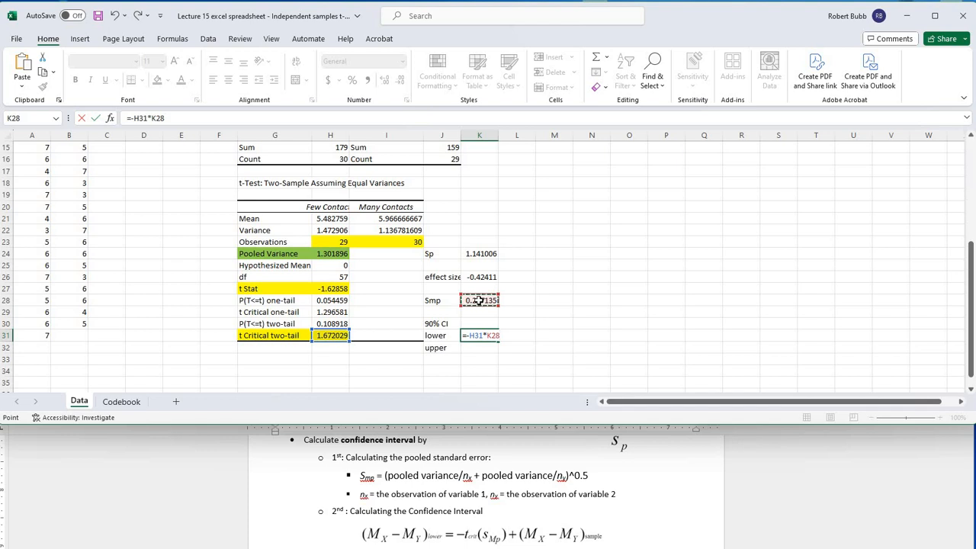
{"action": "type", "text": "+("}
{"action": "left_click", "coordinate": [325, 219]}
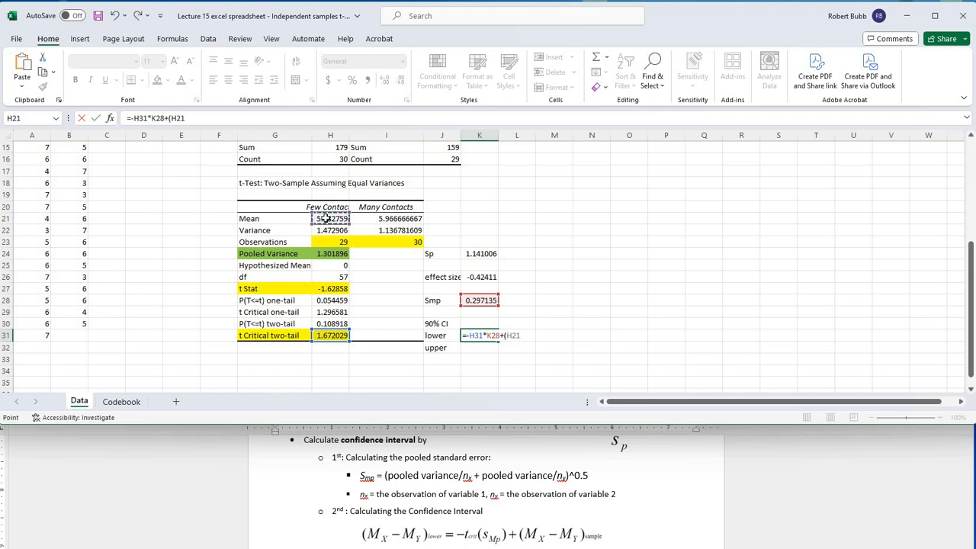
{"action": "type", "text": "-"}
{"action": "left_click", "coordinate": [371, 218]}
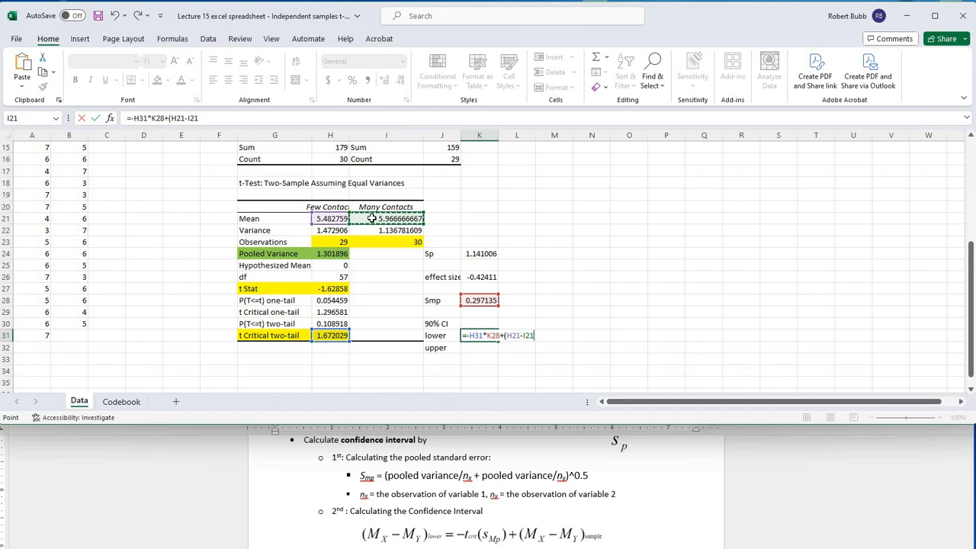
{"action": "type", "text": ")"}
{"action": "key", "text": "Return"}
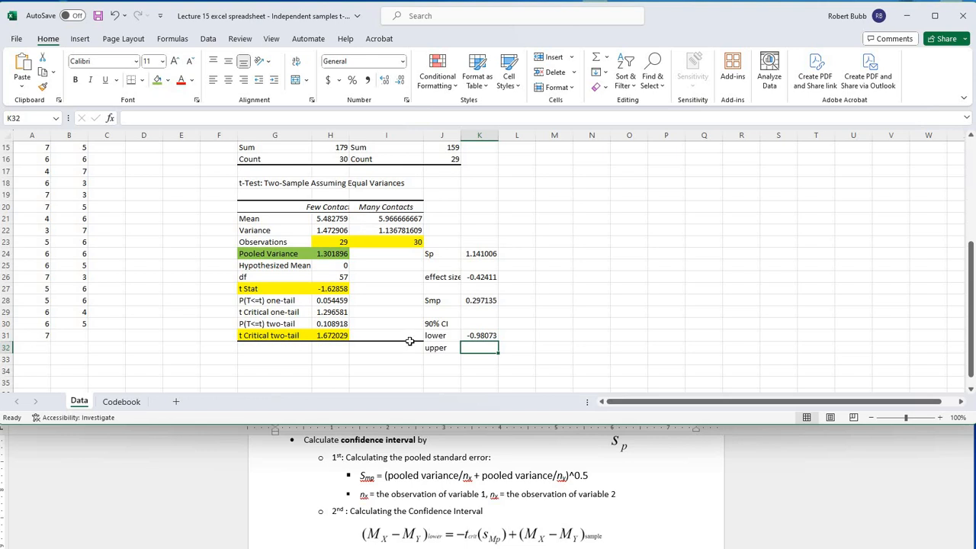
Step: Open the lower-limit formula in K31 and select its entire text
{"action": "left_click", "coordinate": [474, 336]}
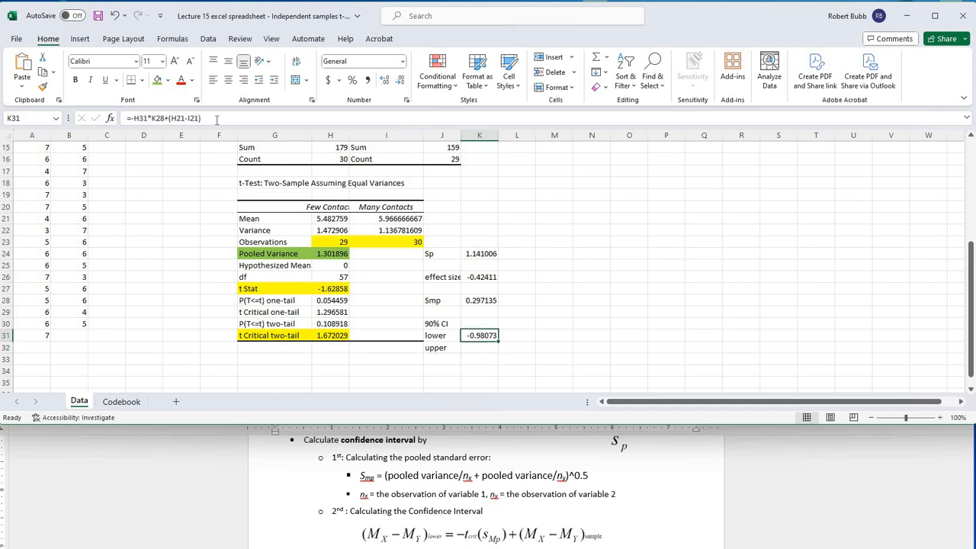
{"action": "left_click", "coordinate": [161, 119]}
{"action": "left_click_drag", "start_coordinate": [160, 122], "coordinate": [125, 122]}
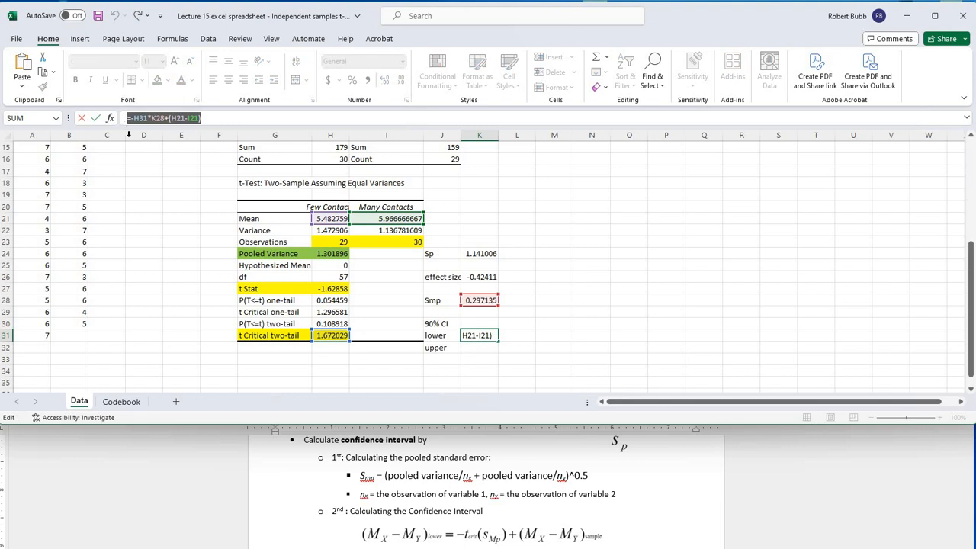